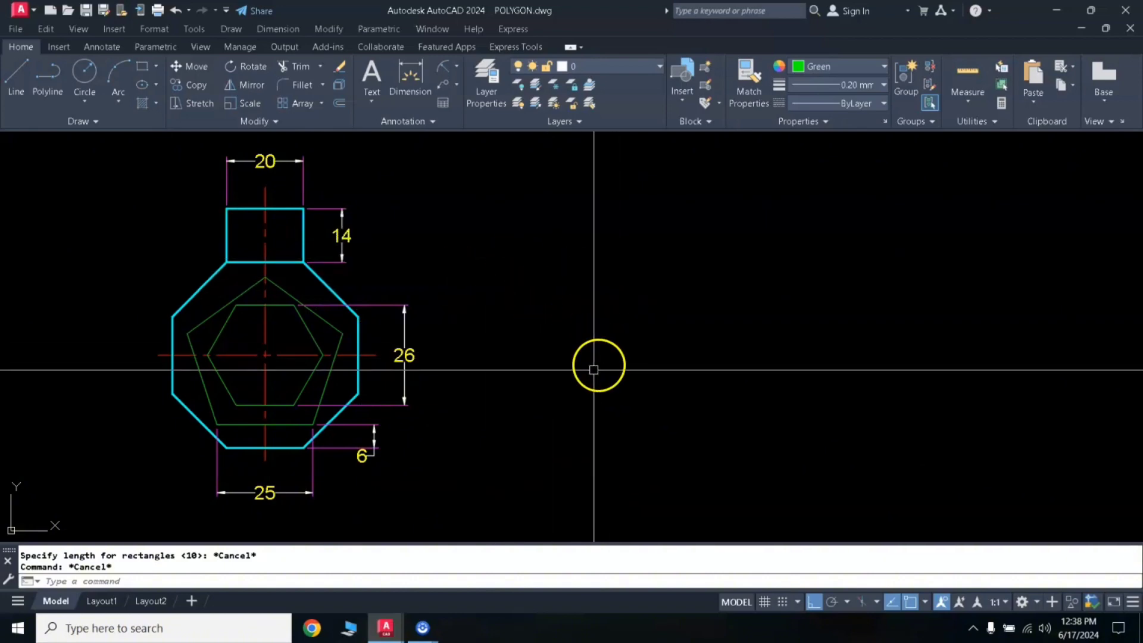
Step: Draw a rectangle 20 long and 14 wide in the empty area beside the reference figure
key(Return)
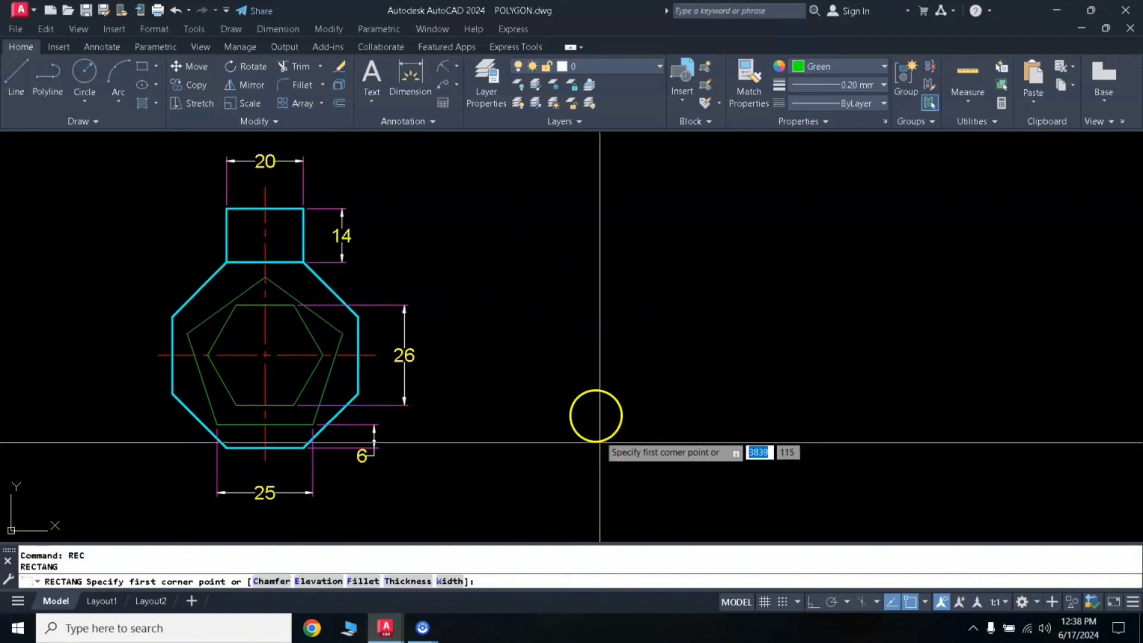
click(665, 264)
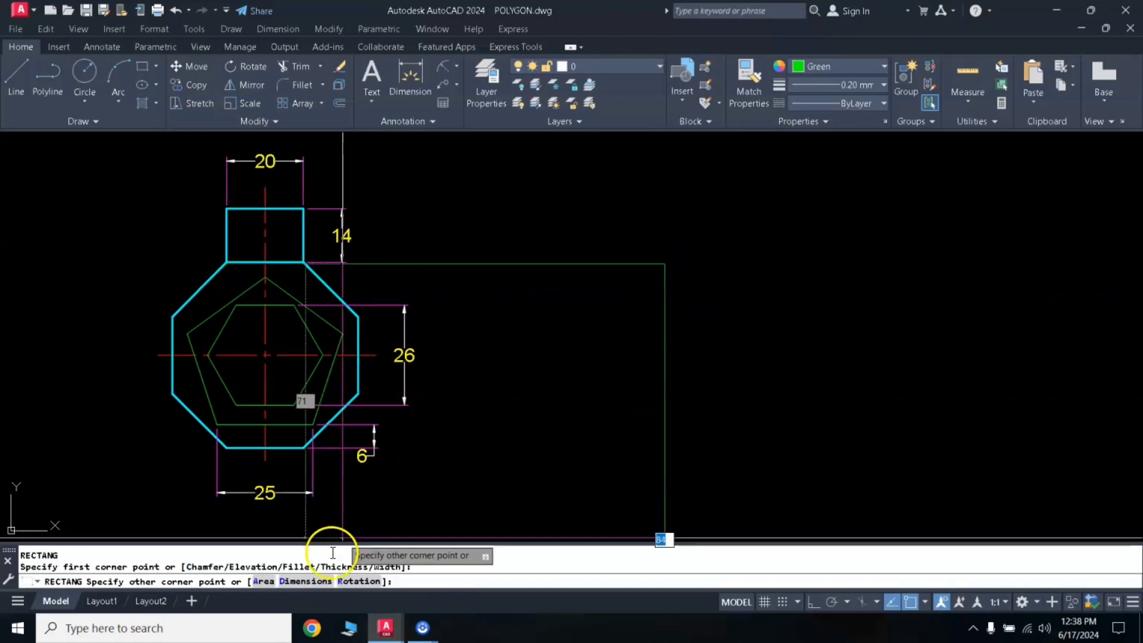
click(316, 581)
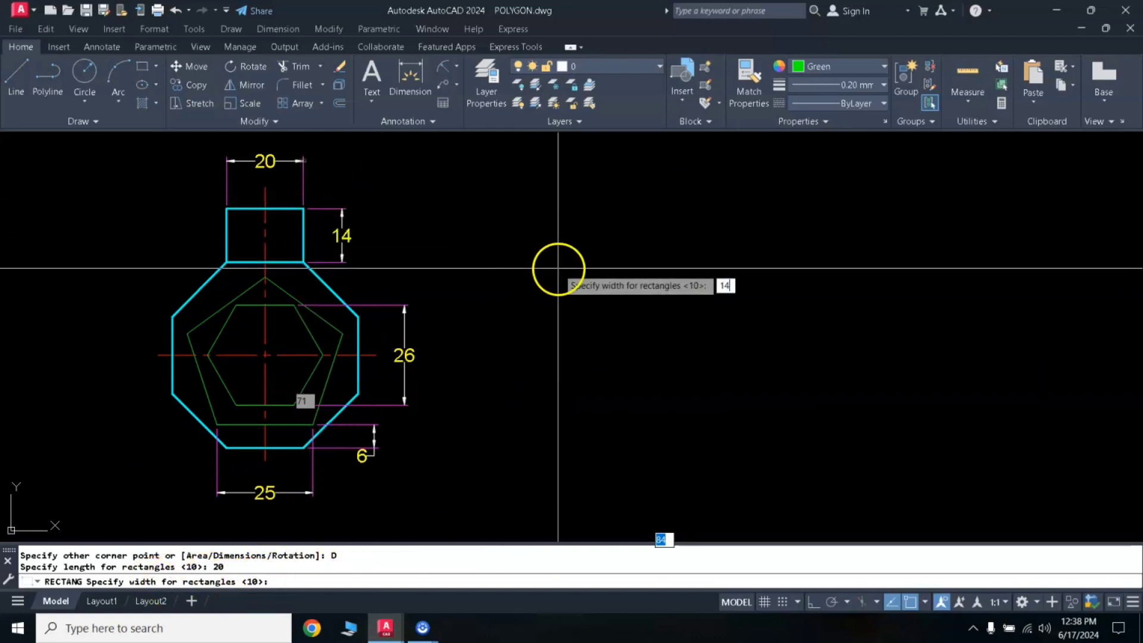
key(Return)
click(633, 225)
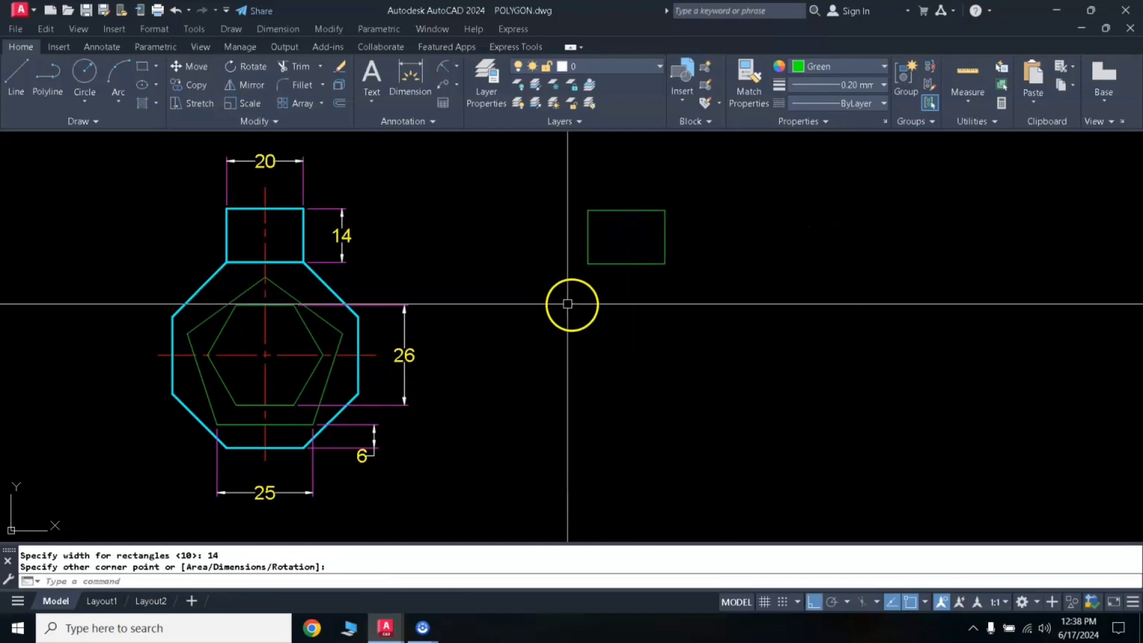
Step: Change the new rectangle's color to cyan
click(720, 206)
click(578, 262)
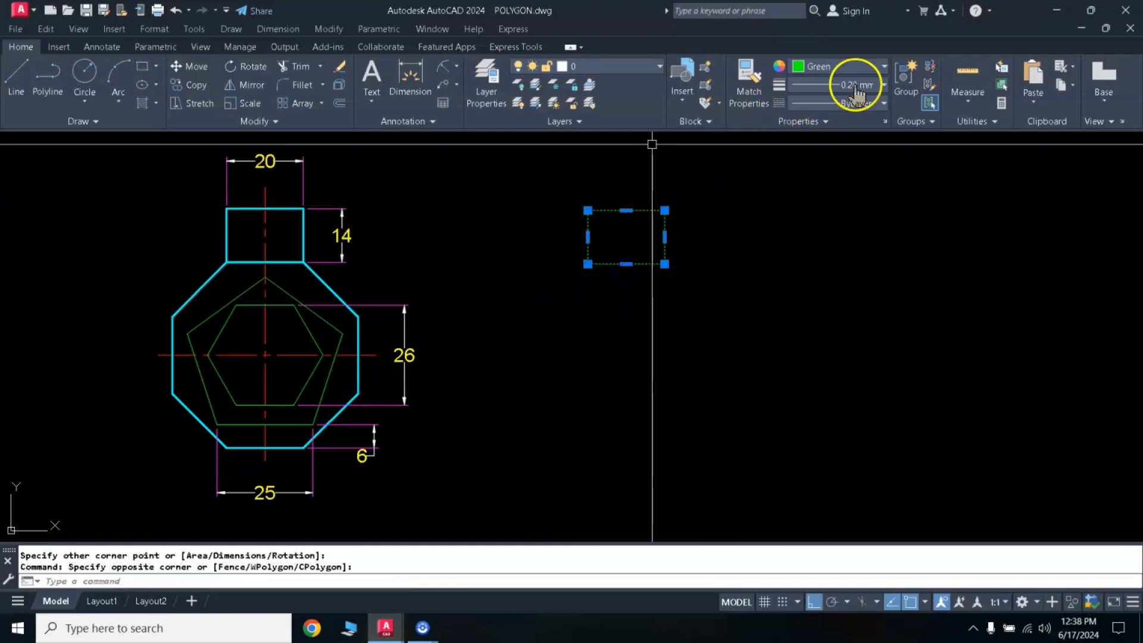
click(819, 67)
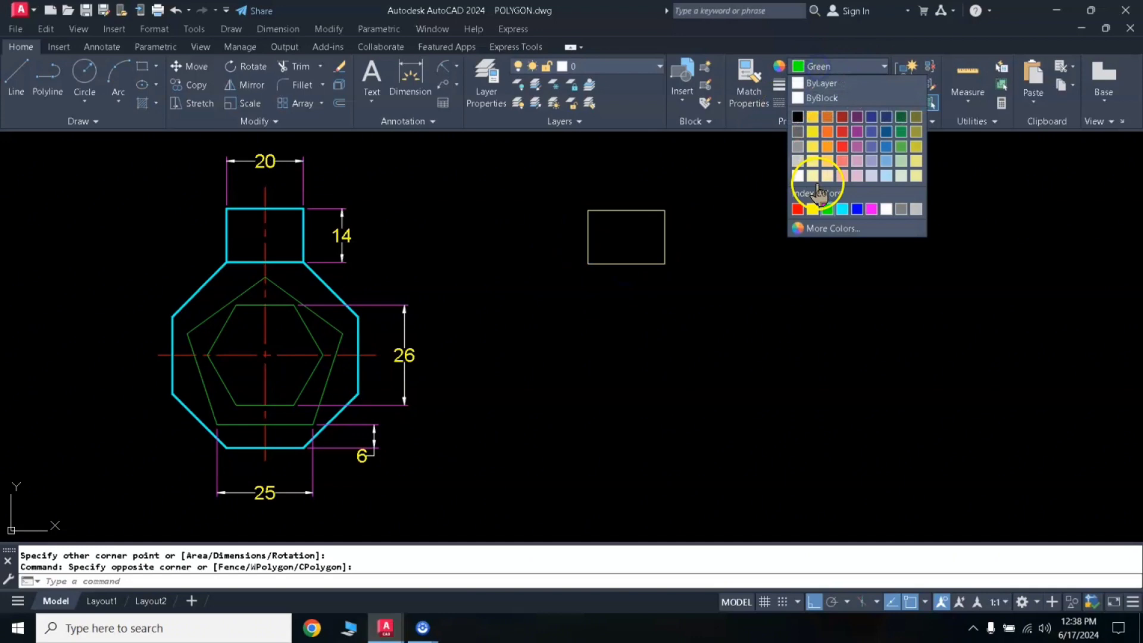
click(842, 209)
key(Escape)
key(Escape)
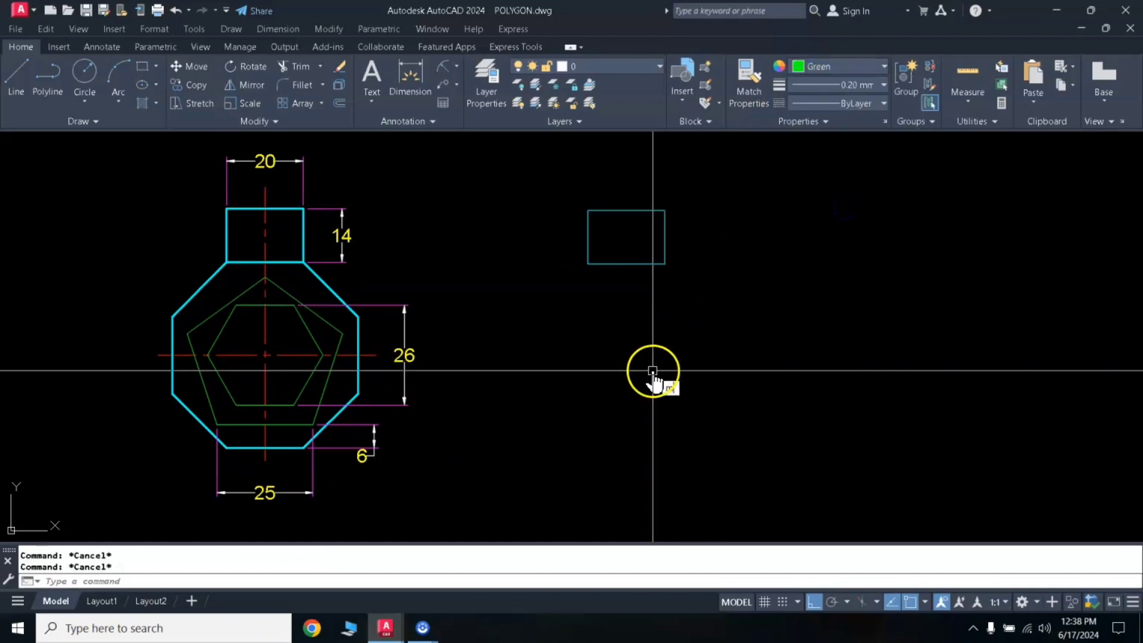
Step: Match the new rectangle's properties to the reference figure's cyan rectangle
text(ma)
key(Return)
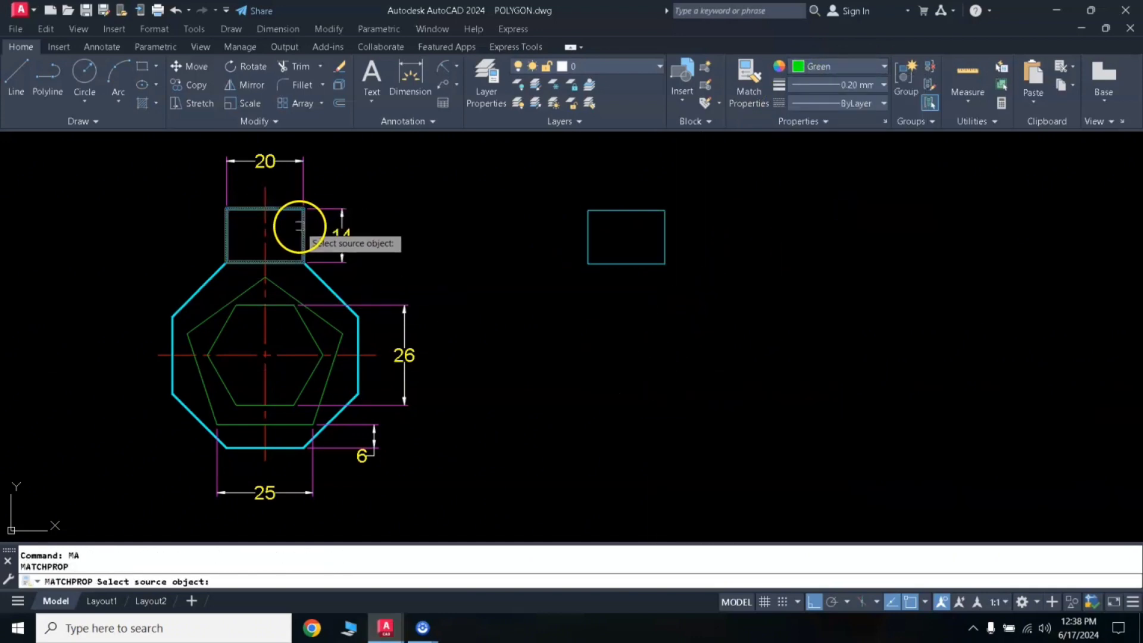
click(302, 226)
click(596, 264)
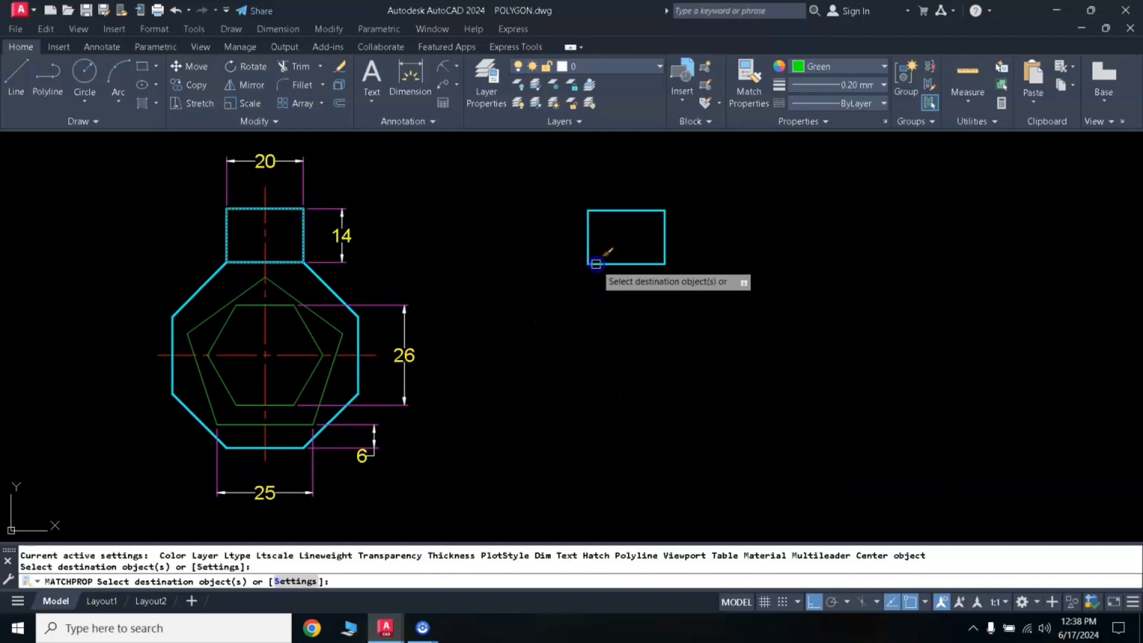
key(Return)
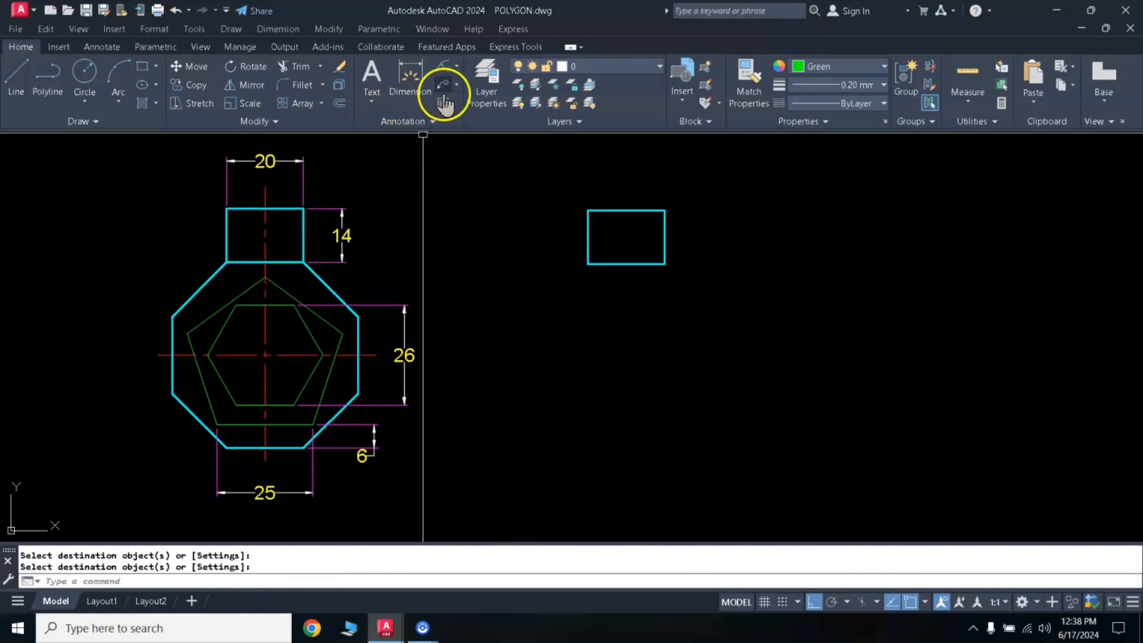
Step: Add a linear dimension above the new rectangle for its top edge
click(457, 68)
click(465, 101)
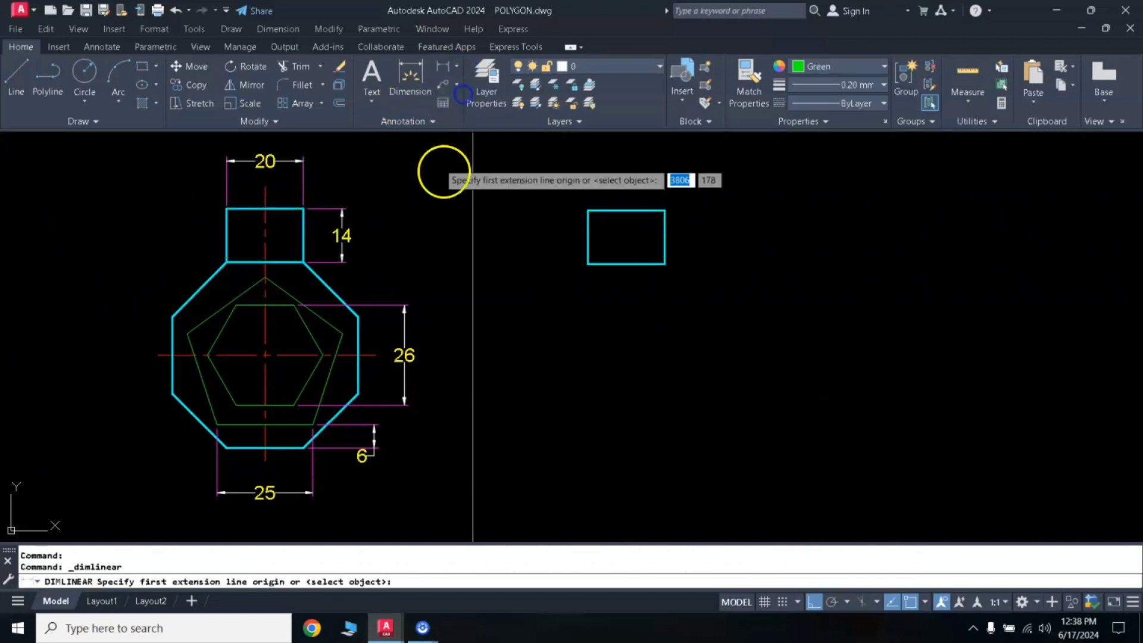
click(588, 210)
click(665, 210)
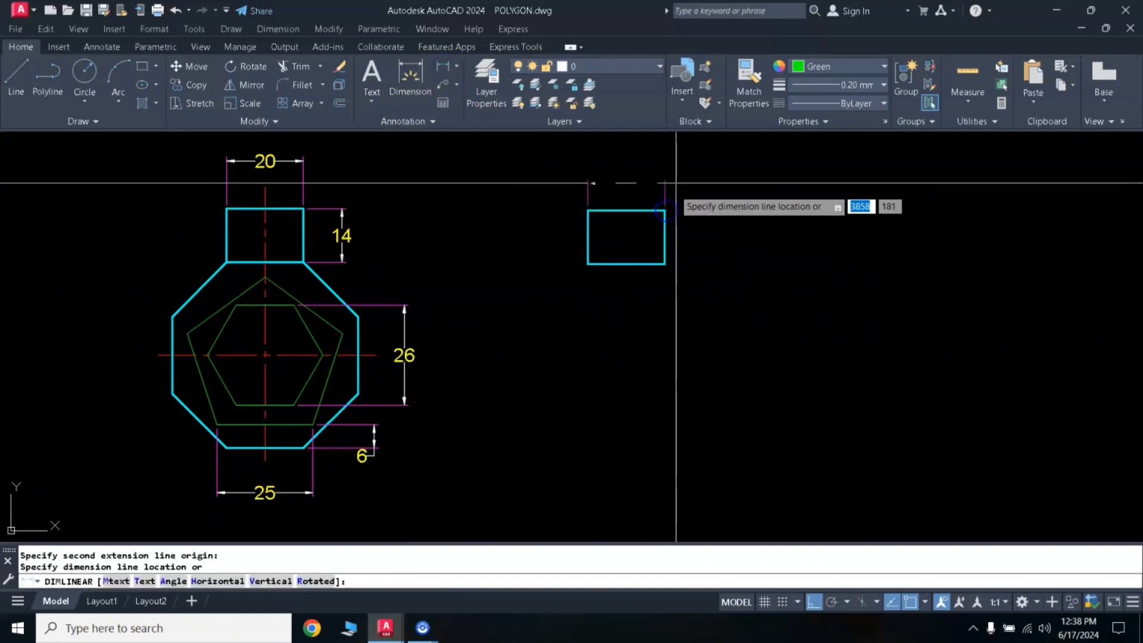
click(671, 179)
Step: Add a vertical linear dimension for the new rectangle's height beside its right edge
key(Return)
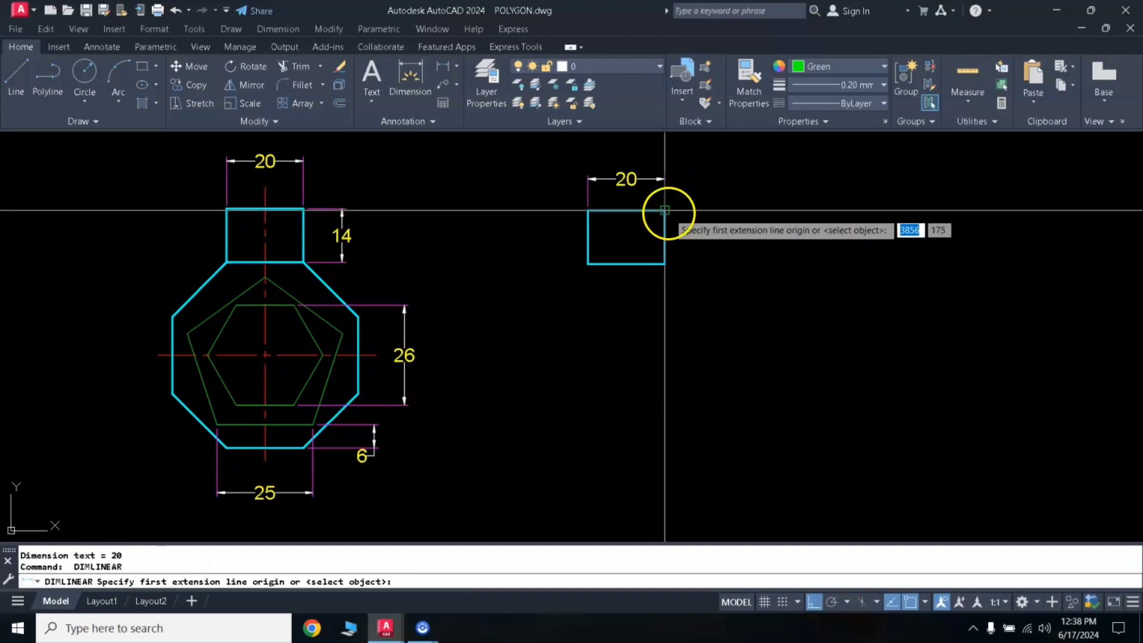
click(665, 210)
click(665, 264)
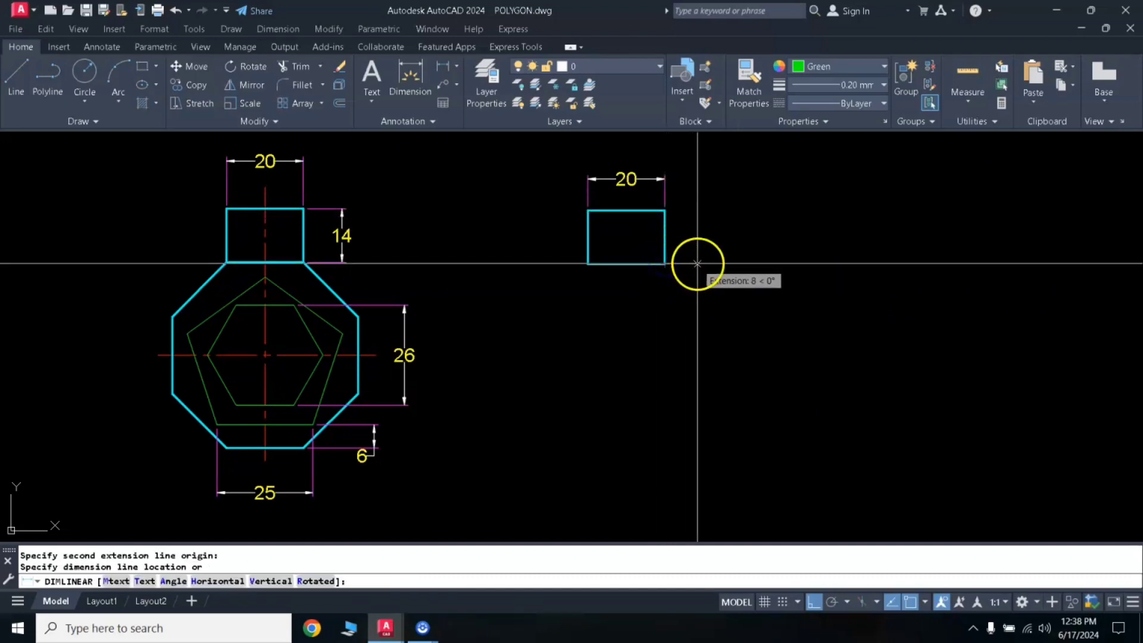
click(697, 262)
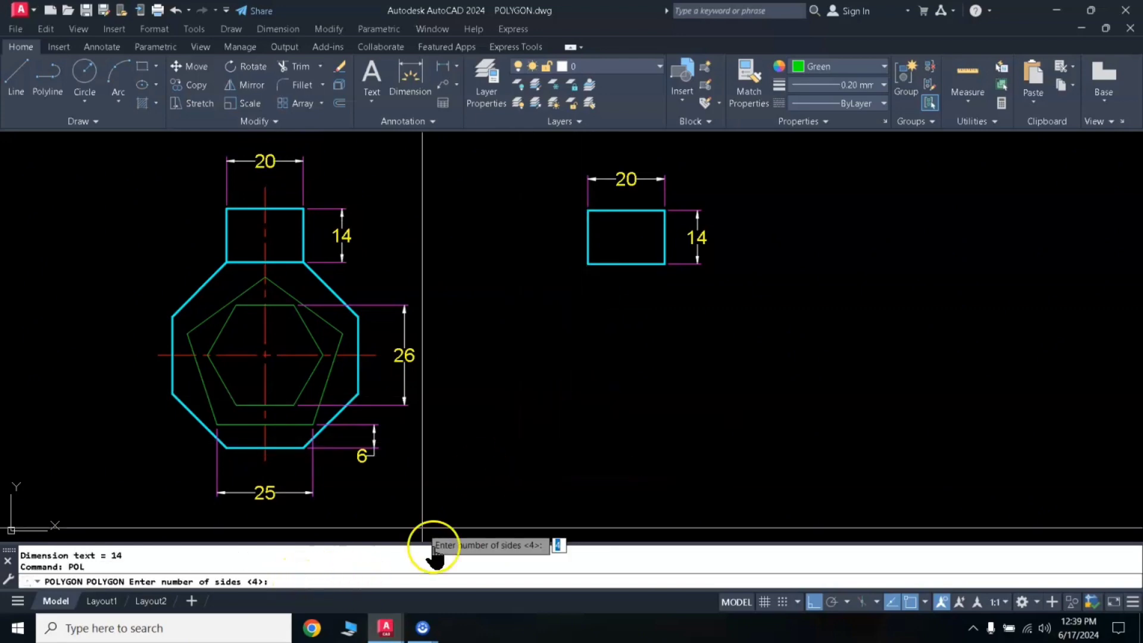
Step: Draw an 8-sided polygon by edge from the new rectangle's lower-right corner leftward, with an edge length of 20
text(8)
key(Return)
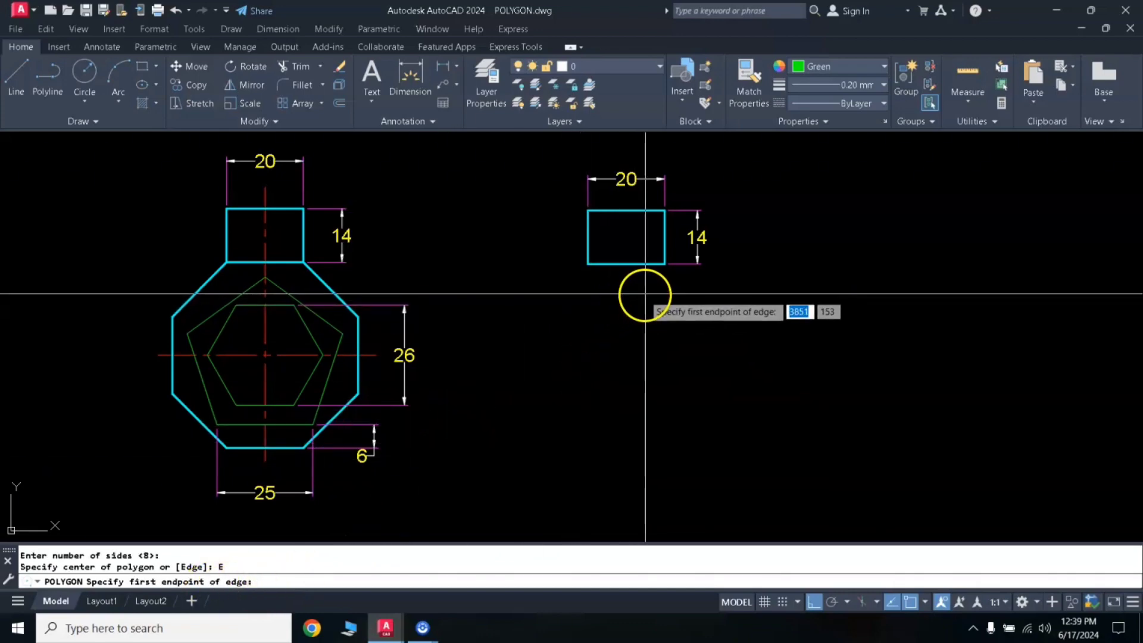
click(664, 264)
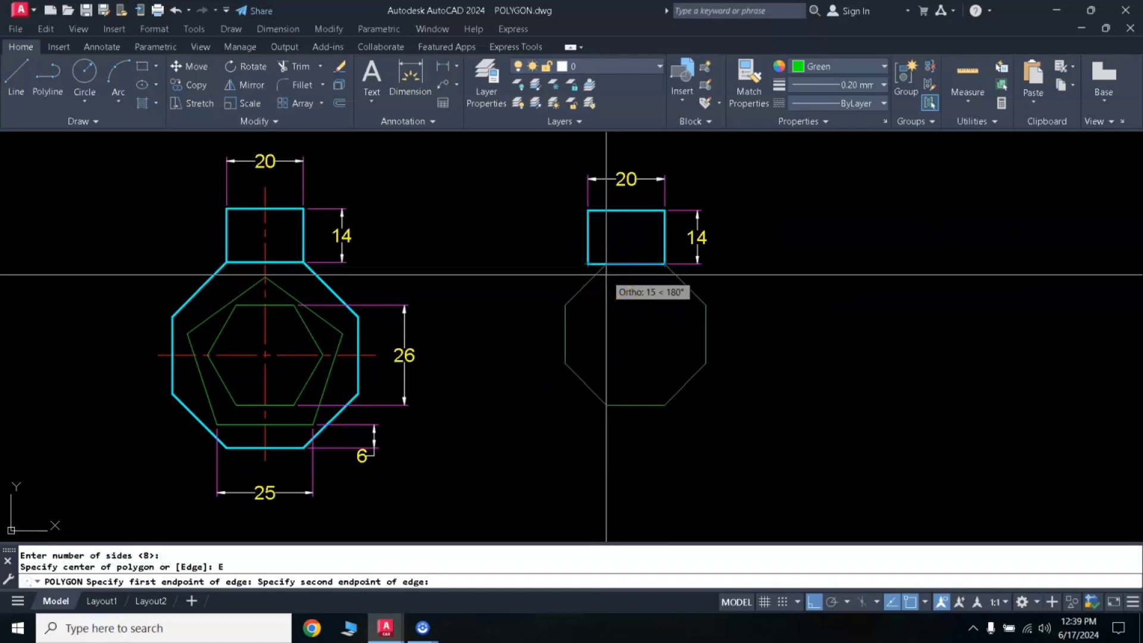
text(20)
key(Return)
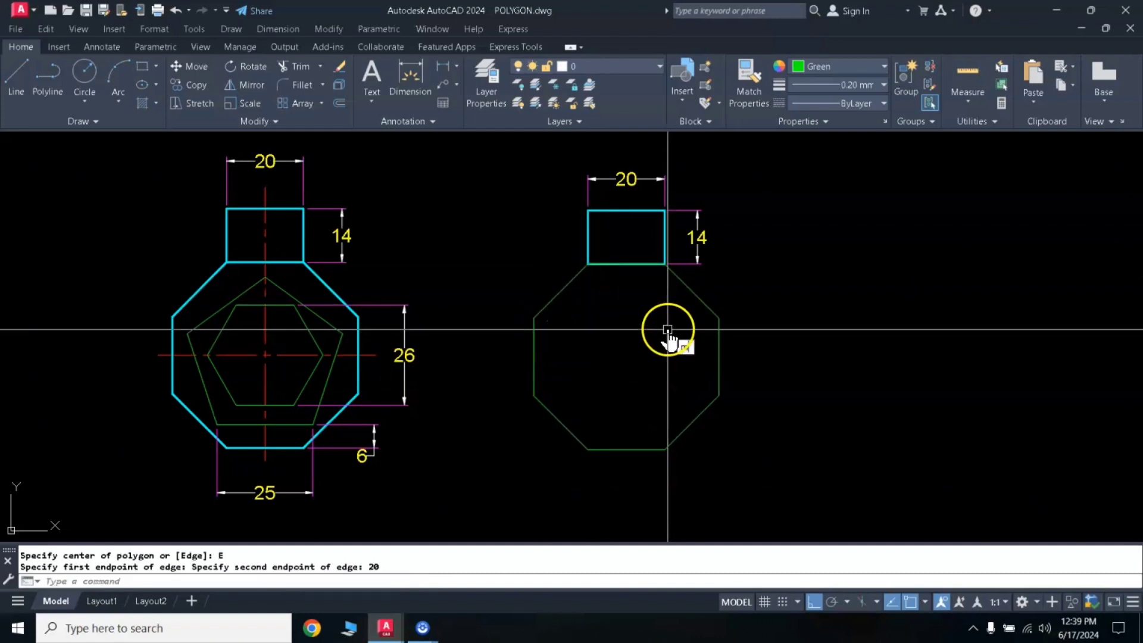
Step: Match the new octagon's properties to the cyan rectangle above it
text(MA)
key(Return)
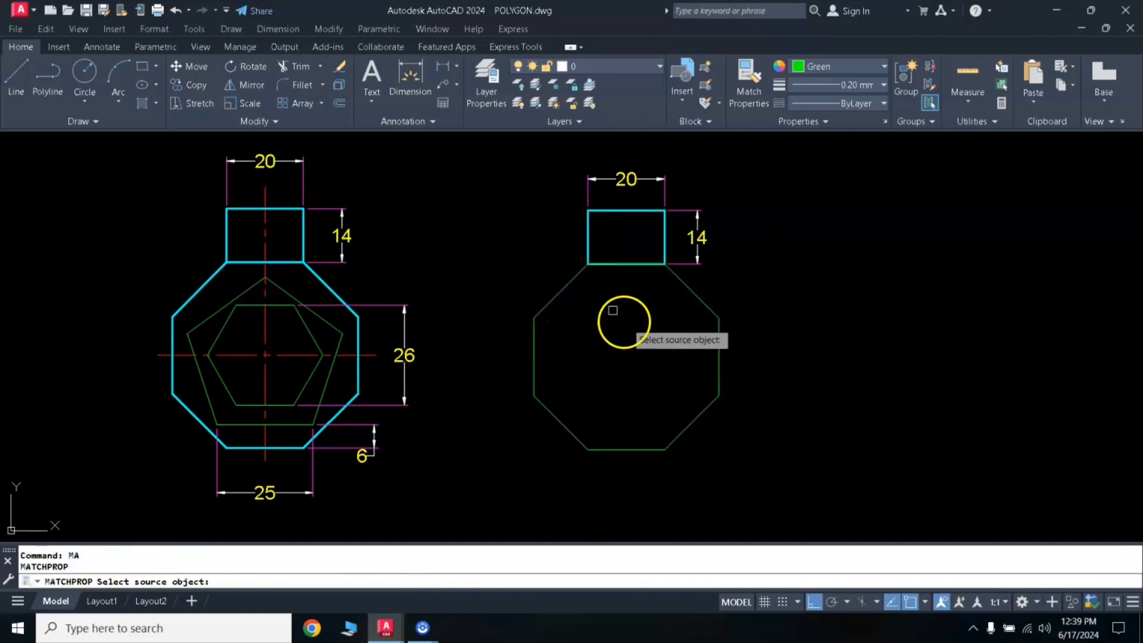
click(585, 244)
click(543, 309)
key(Return)
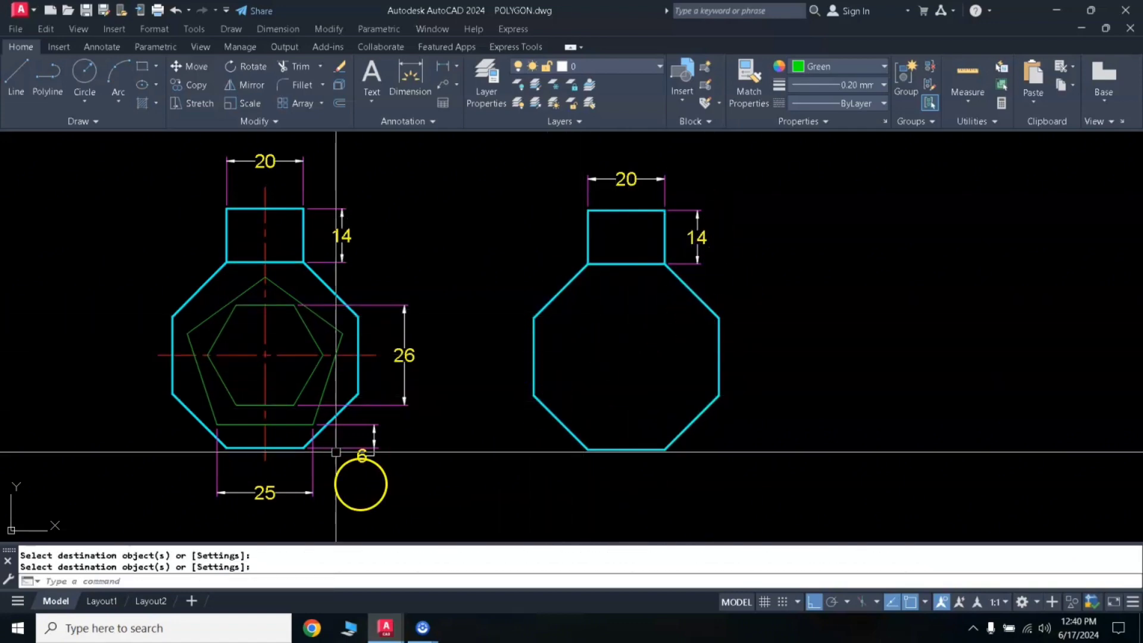
key(Return)
click(334, 327)
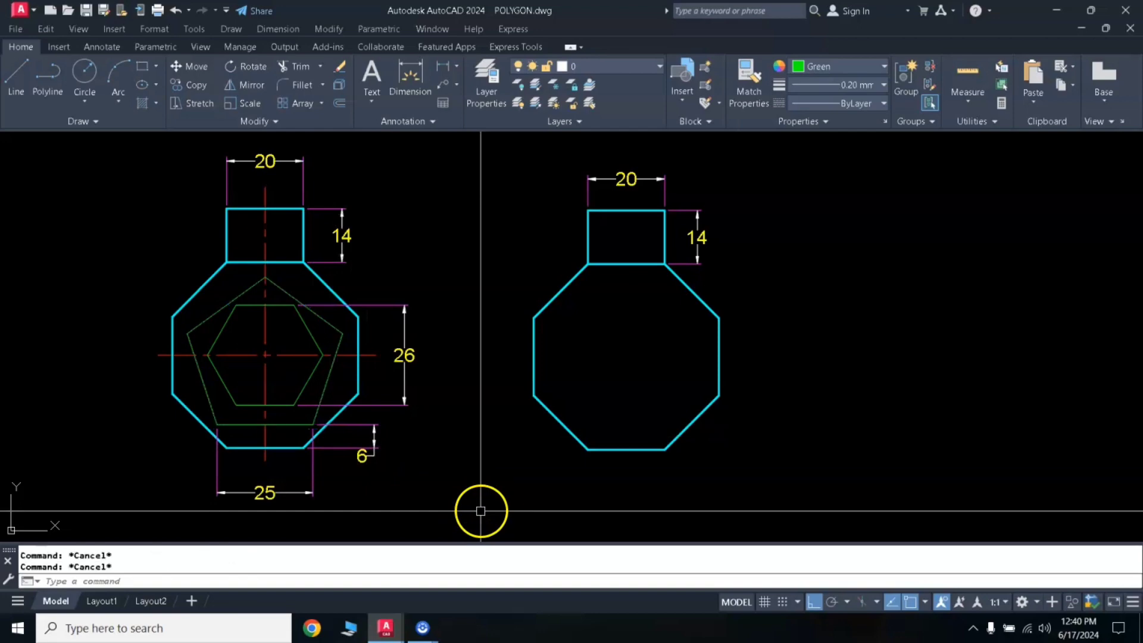
Step: Draw a 5-sided polygon by edge in the empty area beside the octagon, with a horizontal base edge of 25
middle_drag(873, 423, 826, 424)
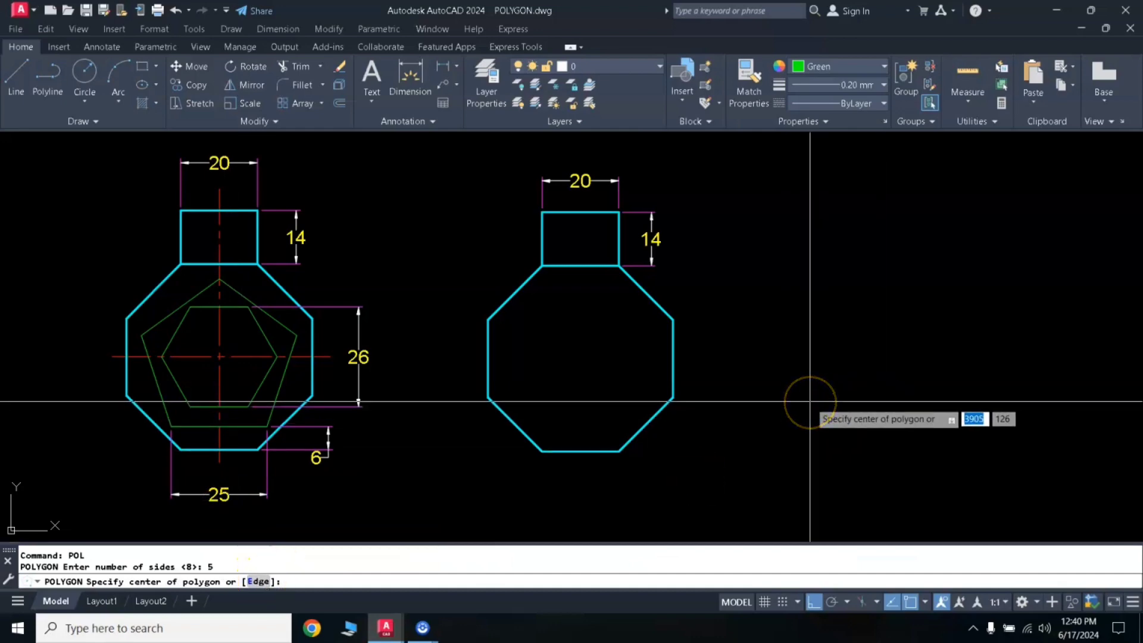
key(Return)
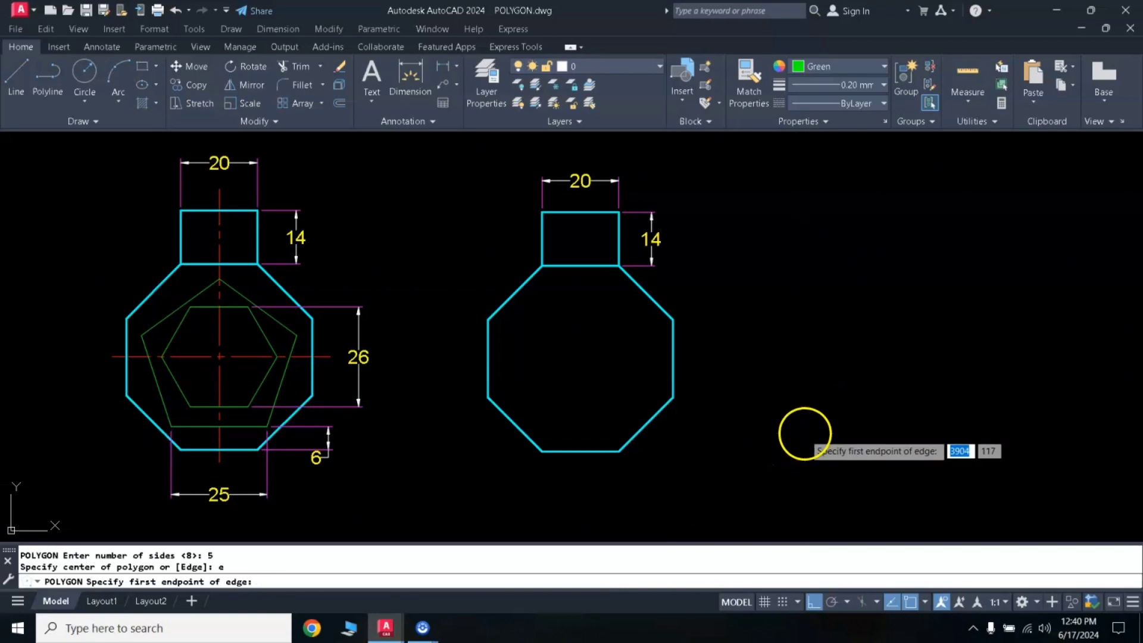
click(805, 434)
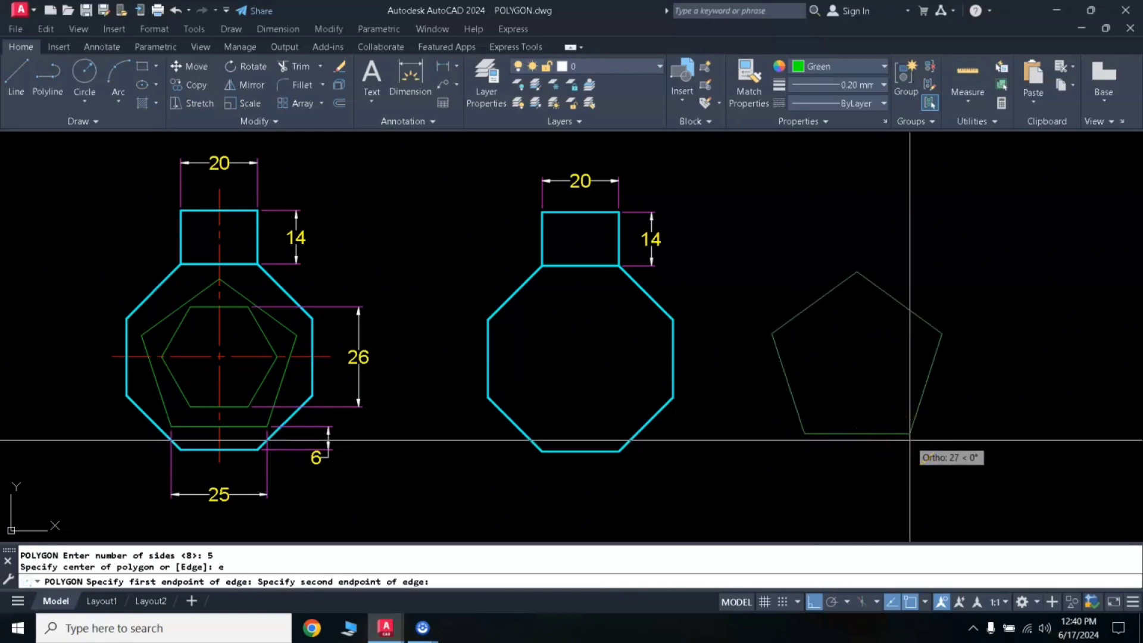
key(Return)
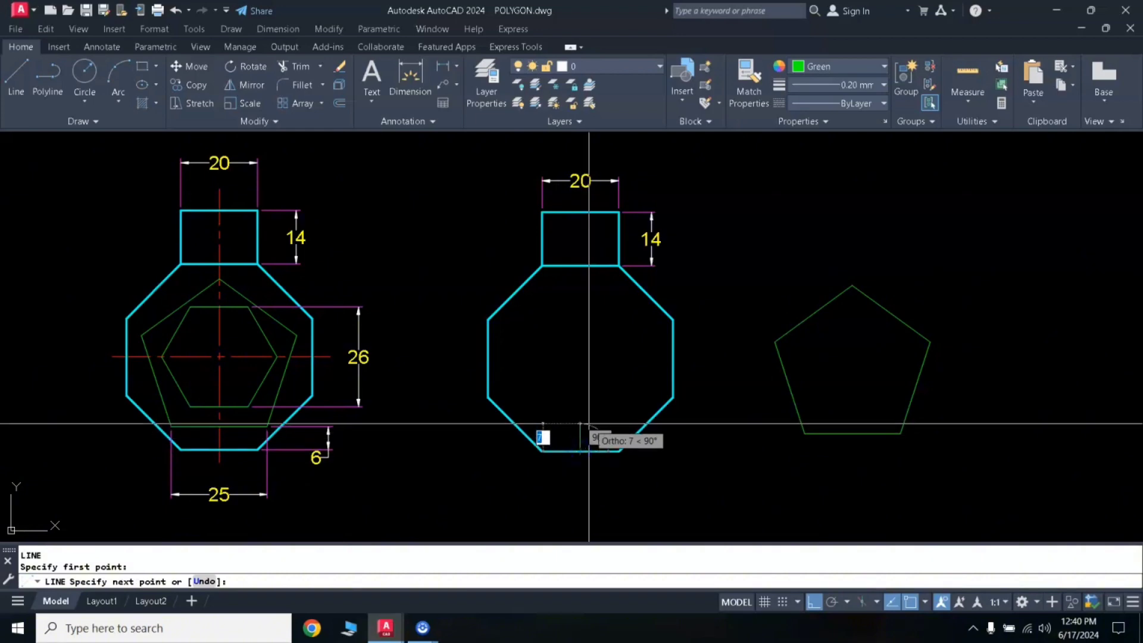
Step: Draw a 6-long vertical guide line up from the octagon's bottom edge midpoint and move the pentagon's base midpoint onto its upper end
key(Return)
key(Return)
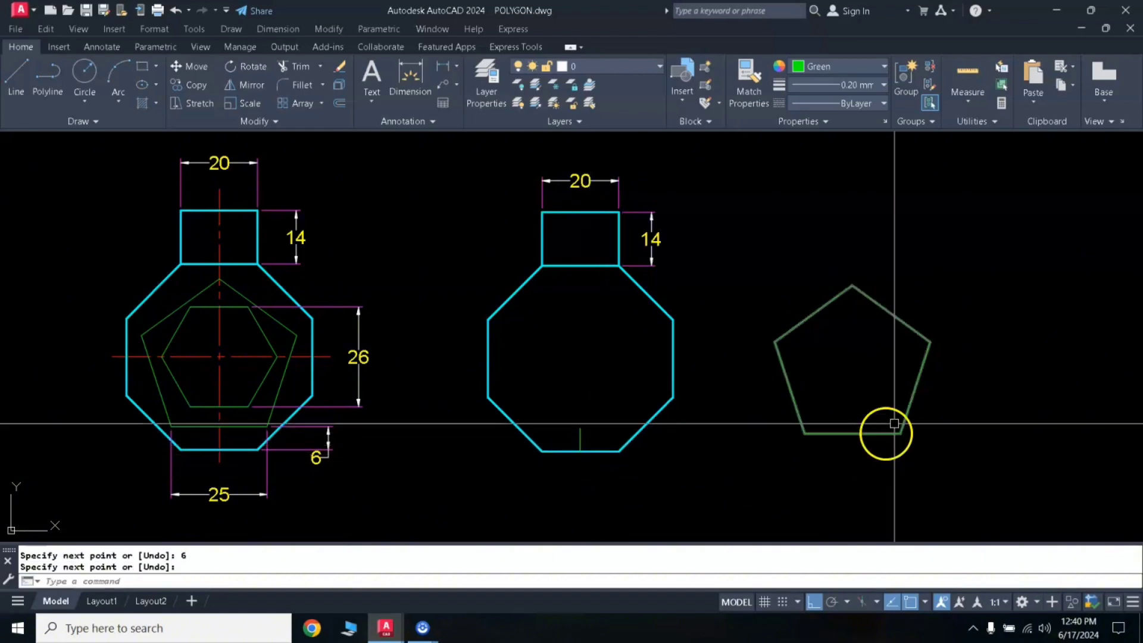
click(891, 413)
click(835, 476)
key(Return)
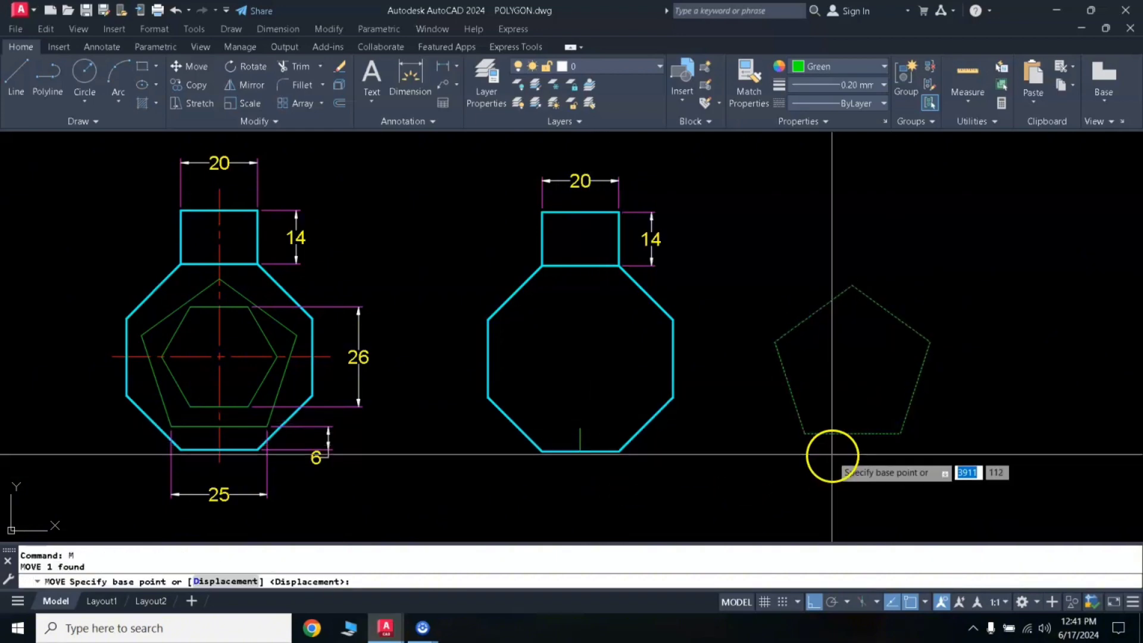
click(852, 433)
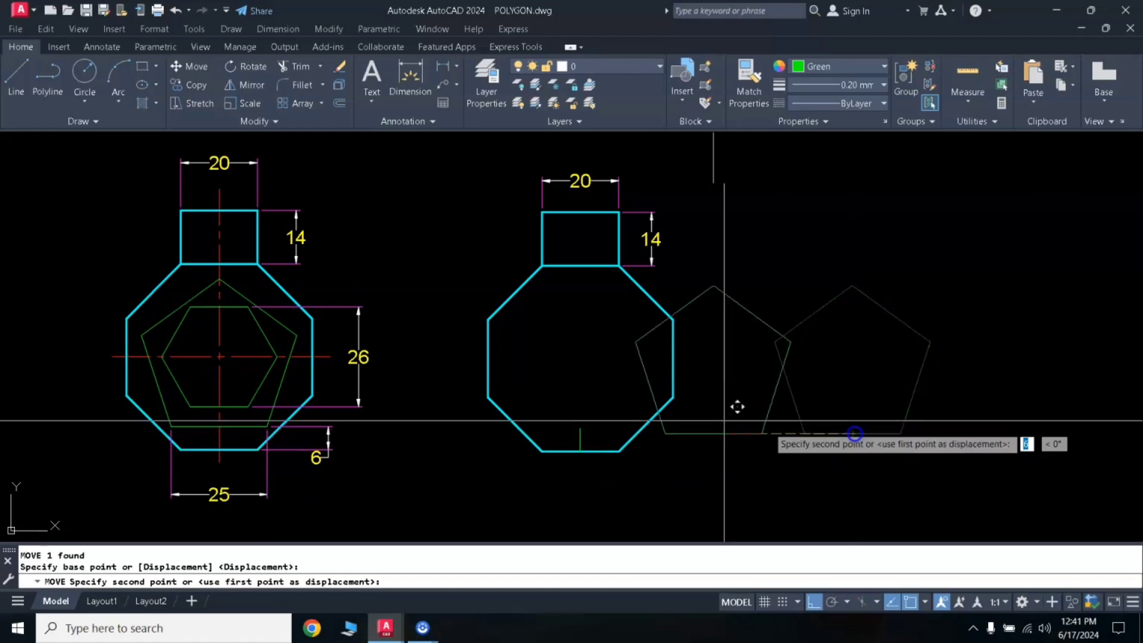
click(581, 427)
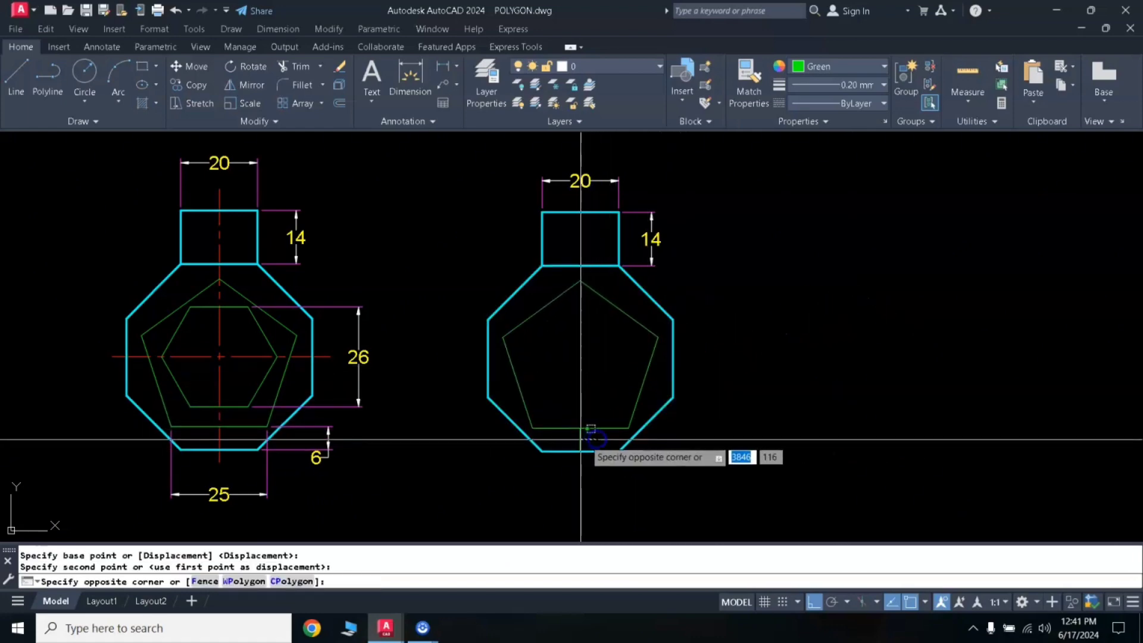
Step: Erase the short vertical guide line between the pentagon's base and the octagon's bottom edge
click(581, 439)
text(E)
key(Return)
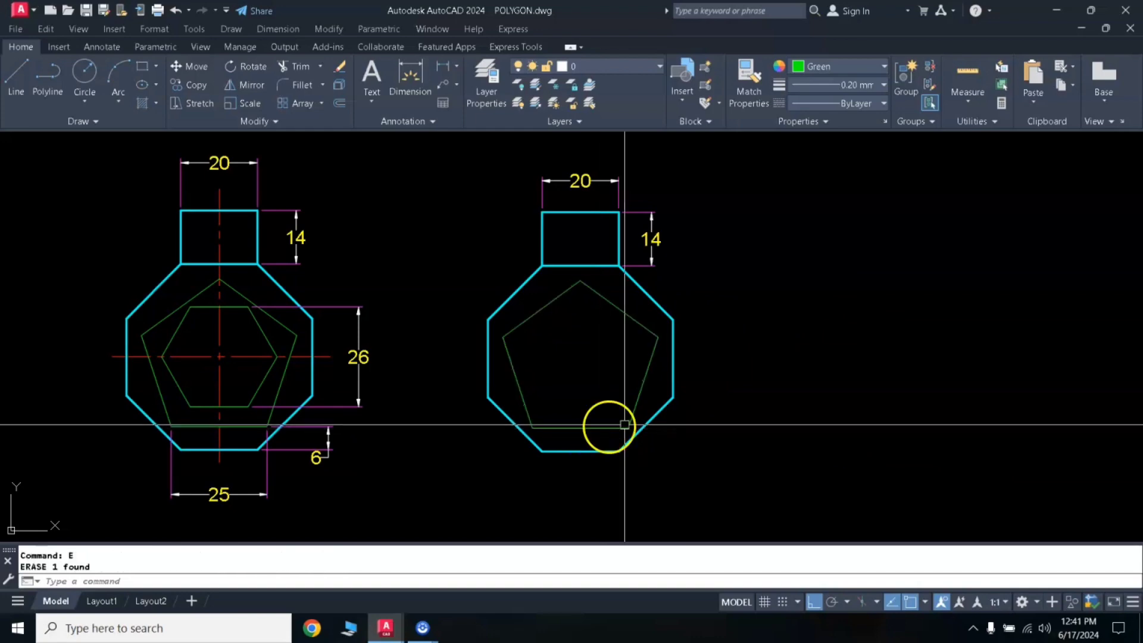
Step: Add a linear dimension below the new figure for the pentagon's base edge
click(441, 69)
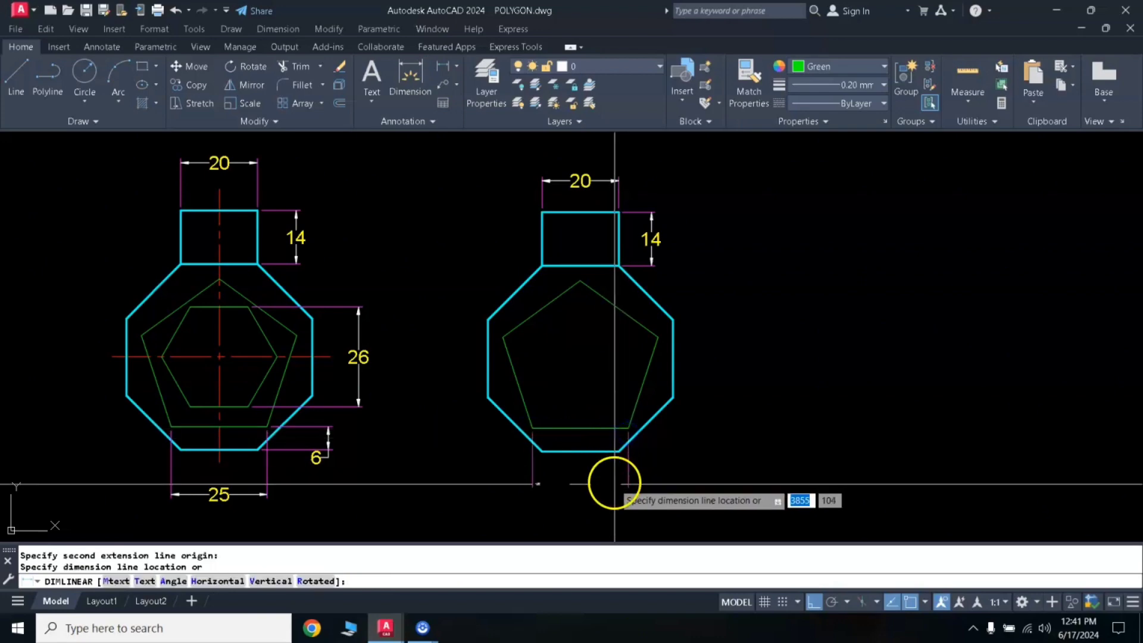
click(615, 489)
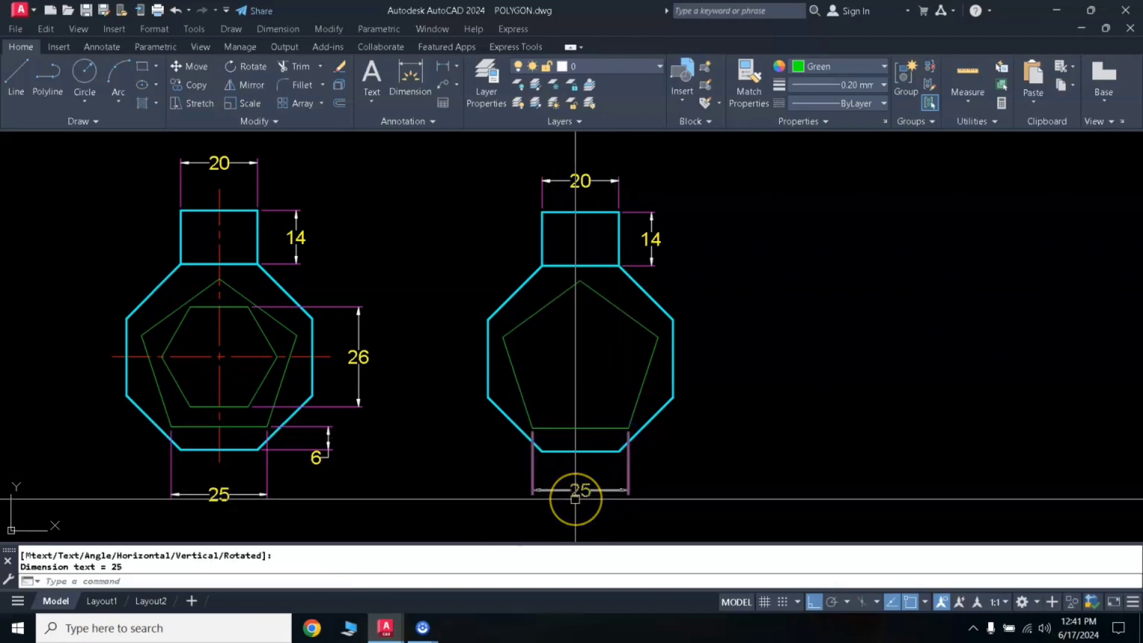
Step: Add a vertical linear dimension beside the new figure between the pentagon's base and the octagon's bottom edge
key(Return)
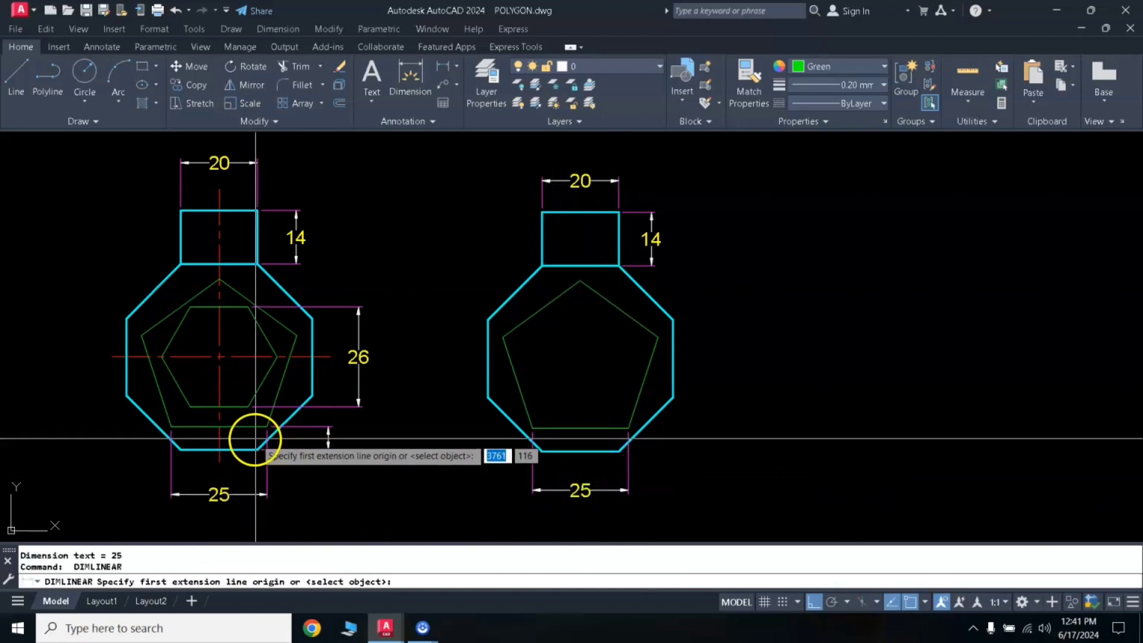
click(630, 427)
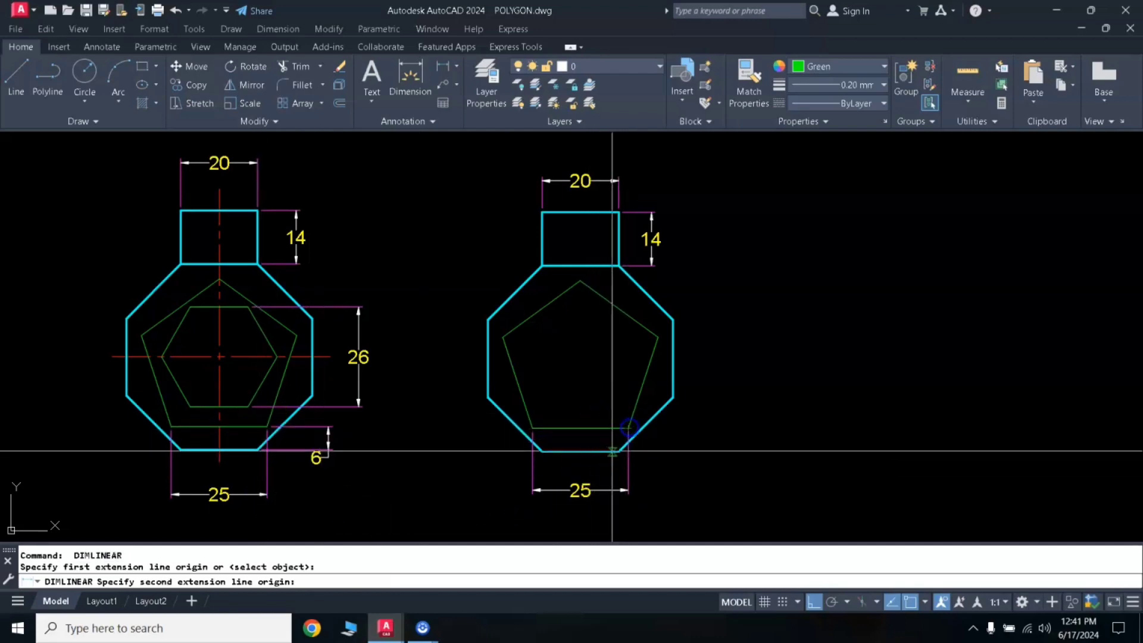
click(620, 451)
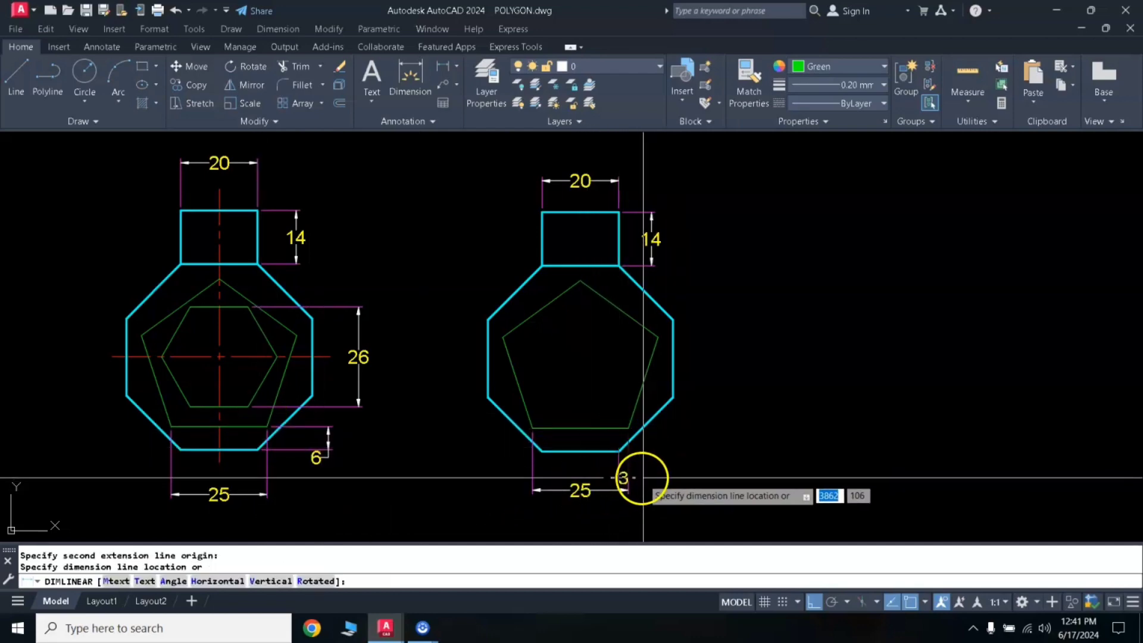
click(686, 442)
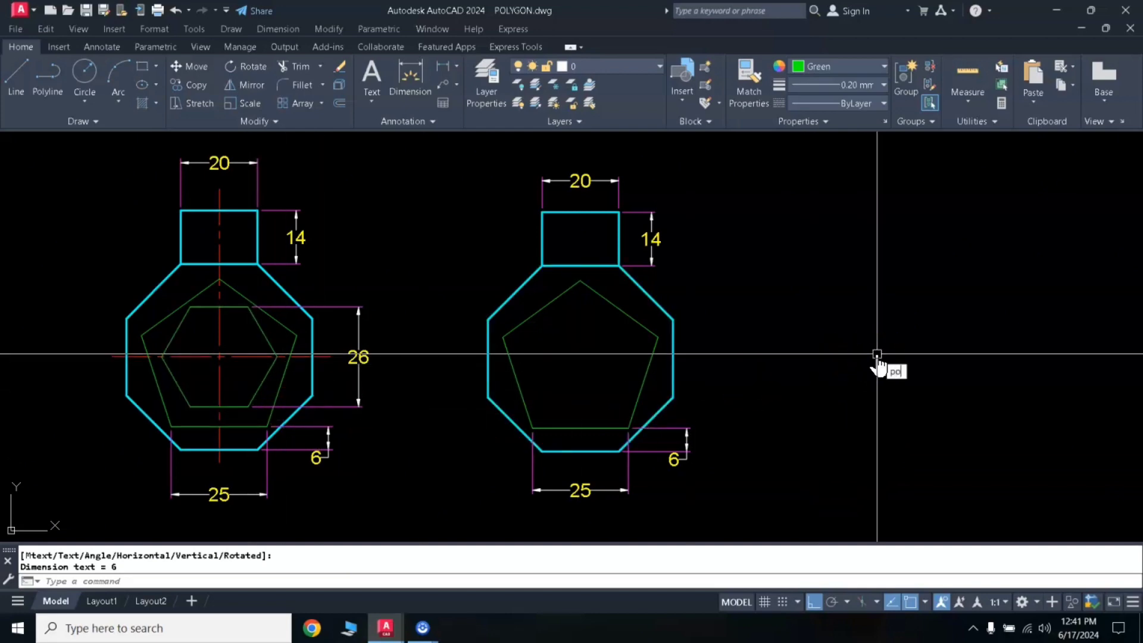
Step: Draw a 6-sided polygon in the empty area beside the new figure, circumscribed about a circle of radius 13
text(l)
key(Return)
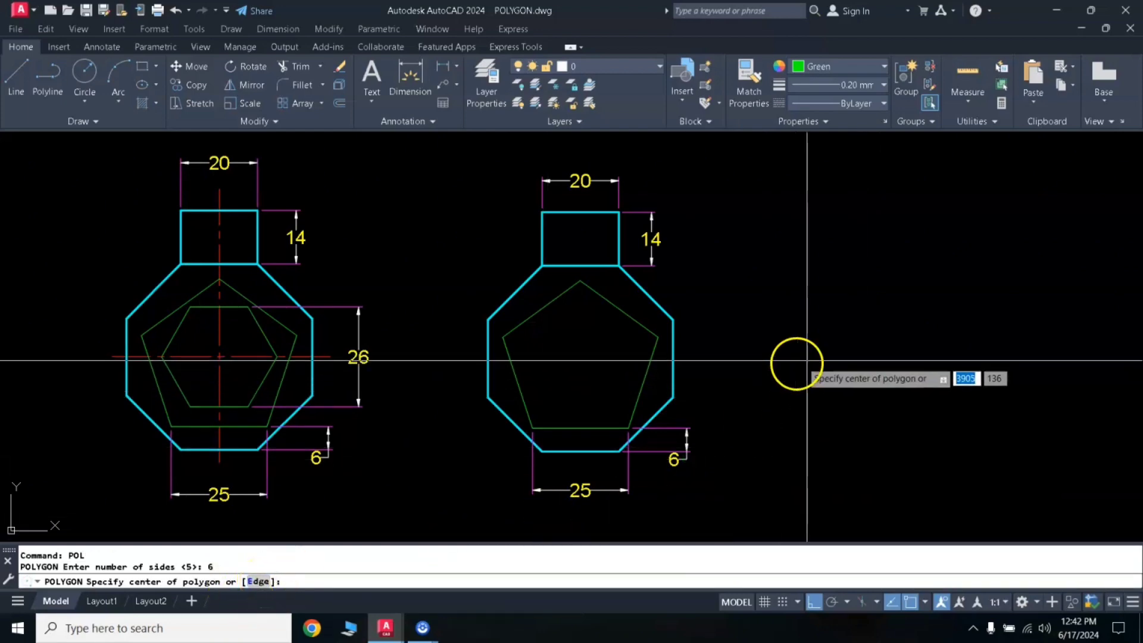
click(874, 370)
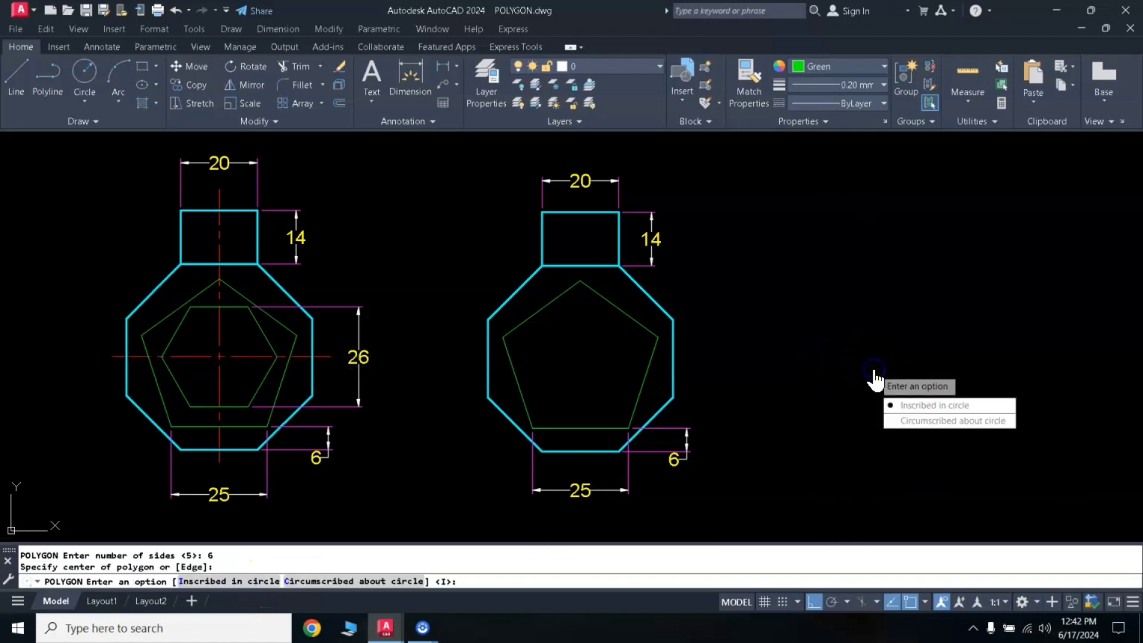
click(950, 423)
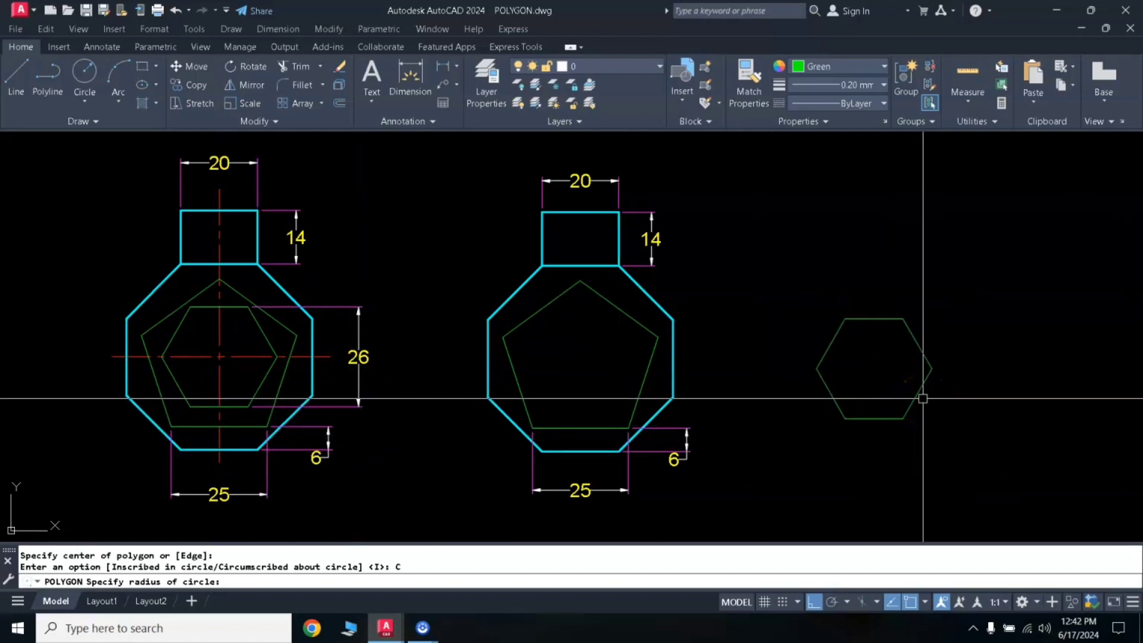
click(922, 398)
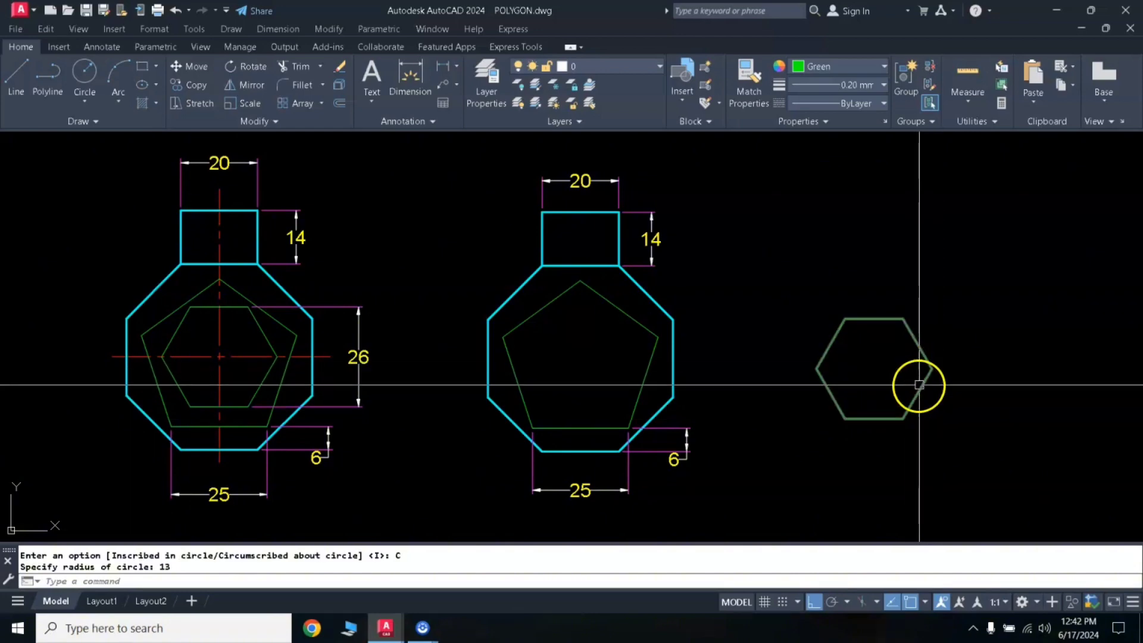
Step: Add a vertical linear dimension beside the hexagon between its upper and lower edges
click(444, 66)
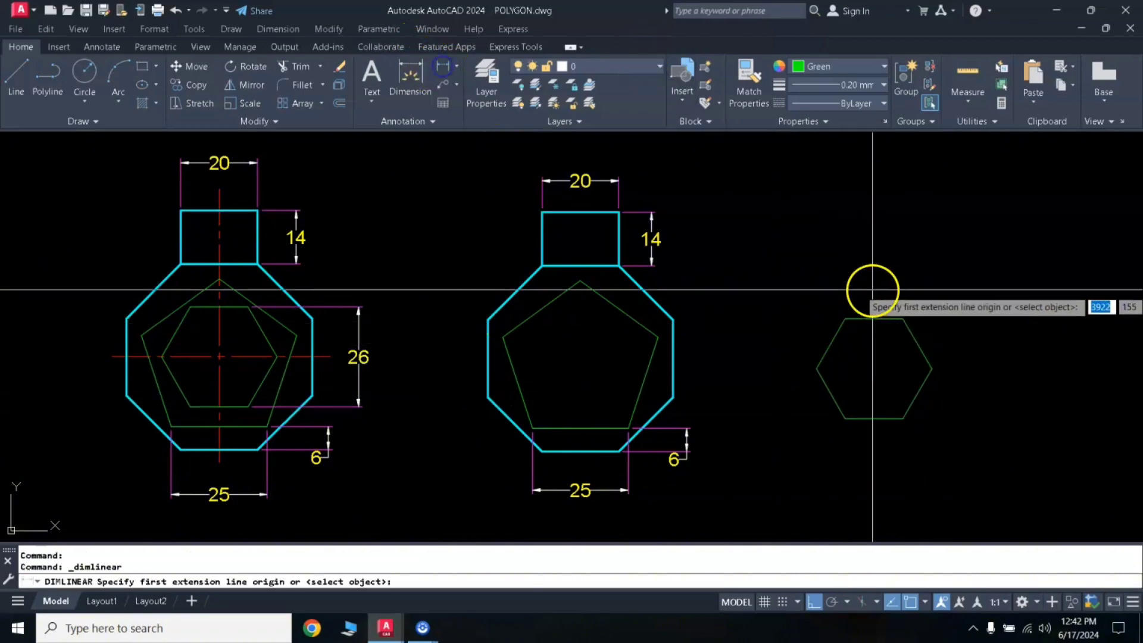
click(903, 320)
click(903, 419)
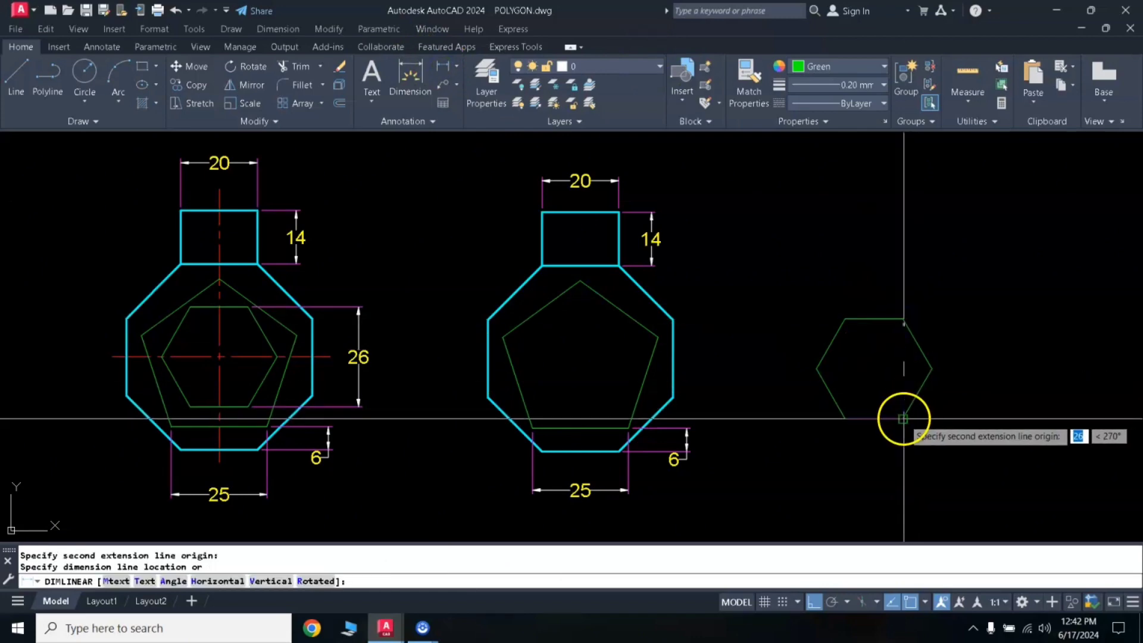
click(969, 416)
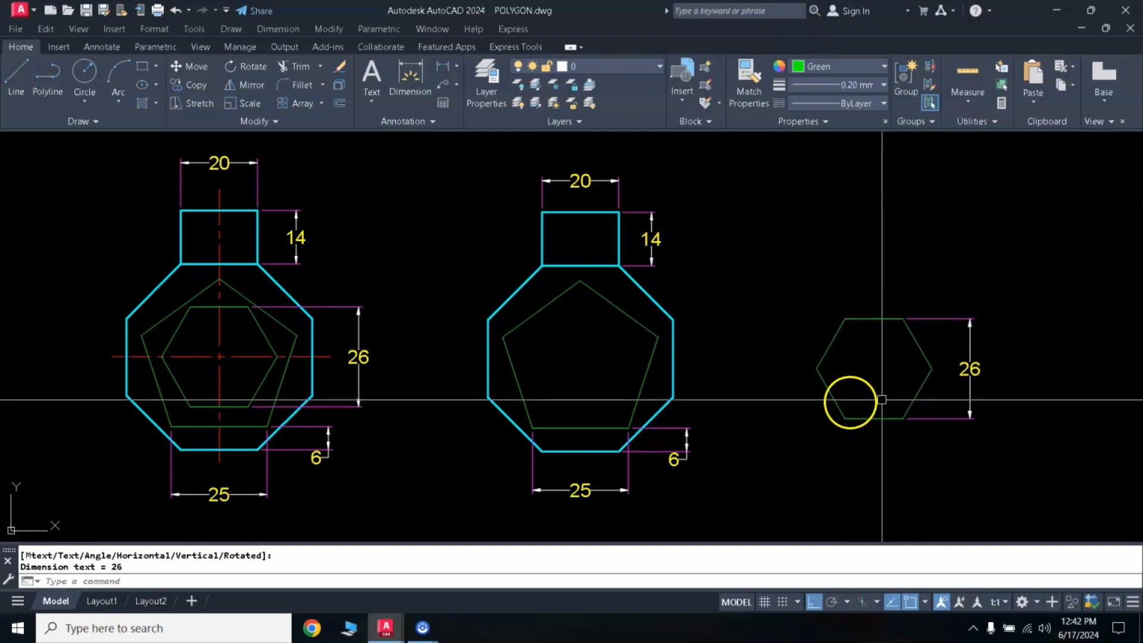
Step: Draw a vertical line from the midpoint of the new rectangle's upper edge to just below the octagon
text(l)
key(Return)
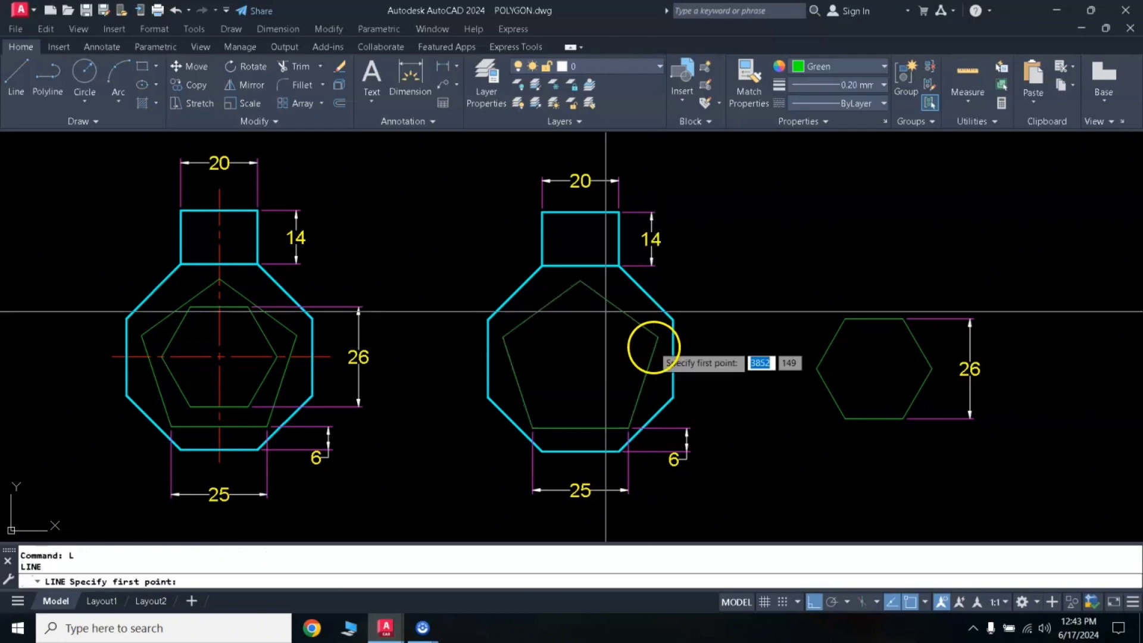
click(580, 212)
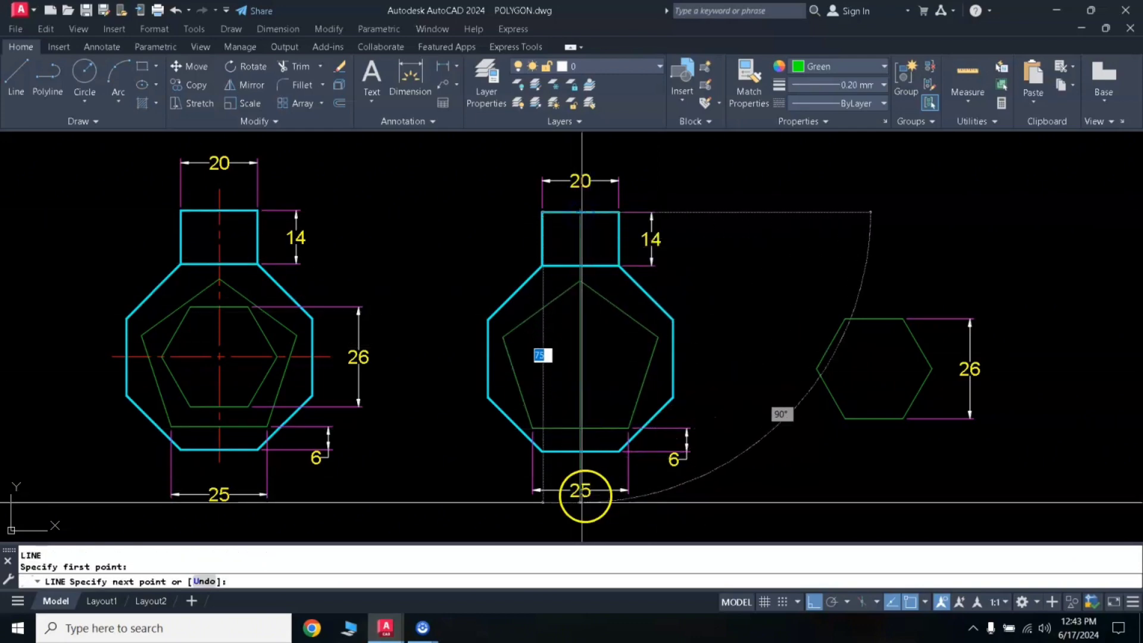
click(580, 468)
key(Return)
Step: Draw a horizontal line from the midpoint of the octagon's left side past its right side, and stretch its left end beyond the octagon
key(Return)
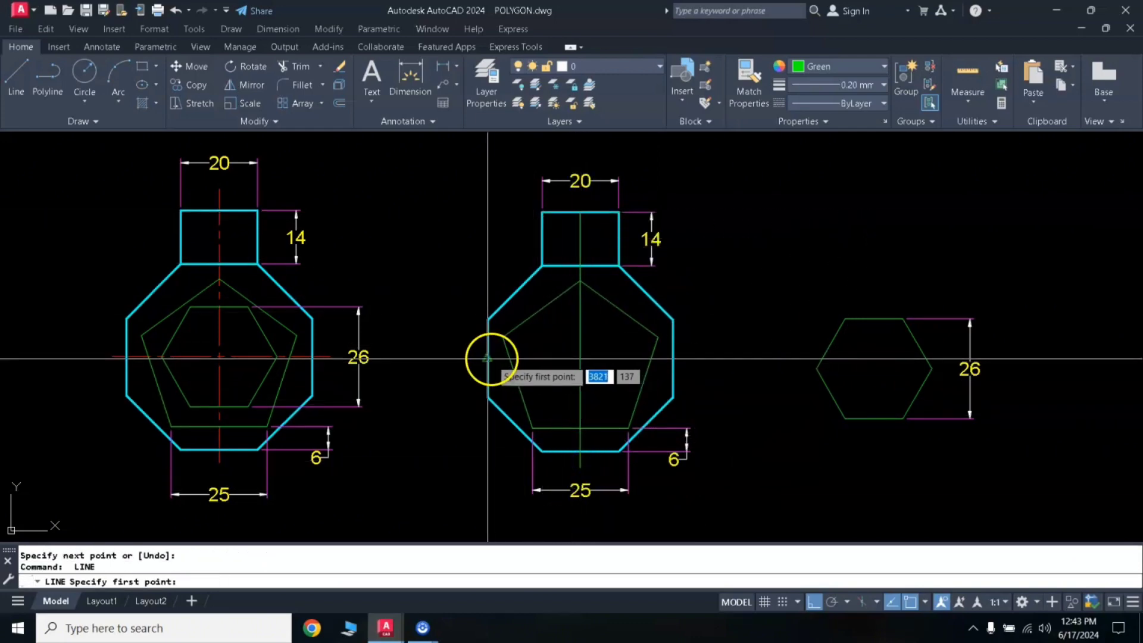
click(488, 358)
key(Return)
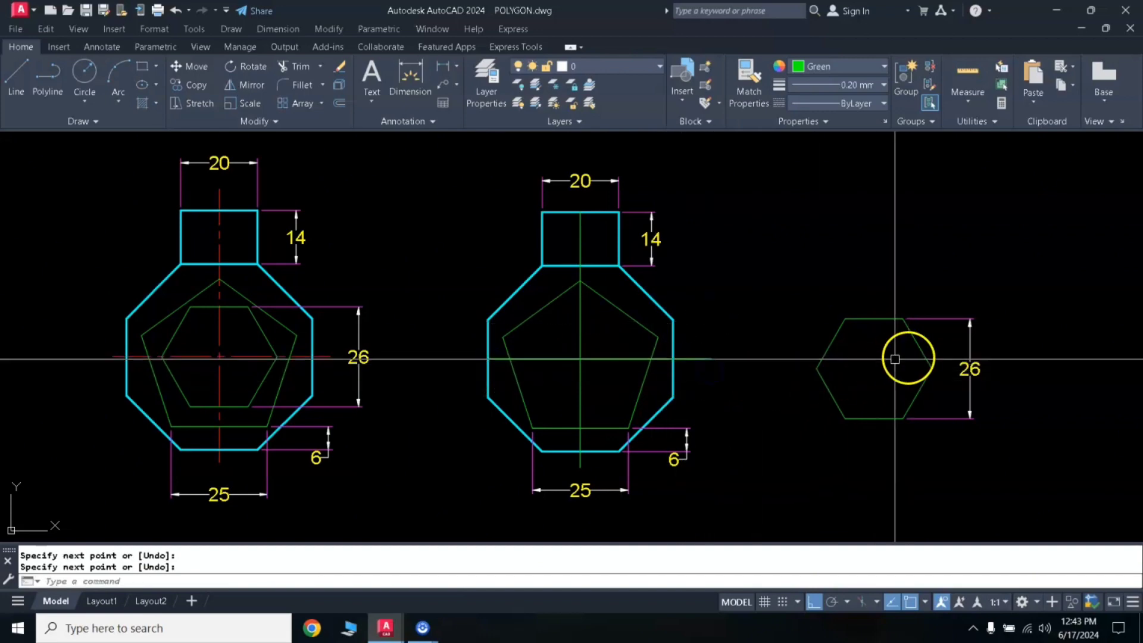
click(531, 358)
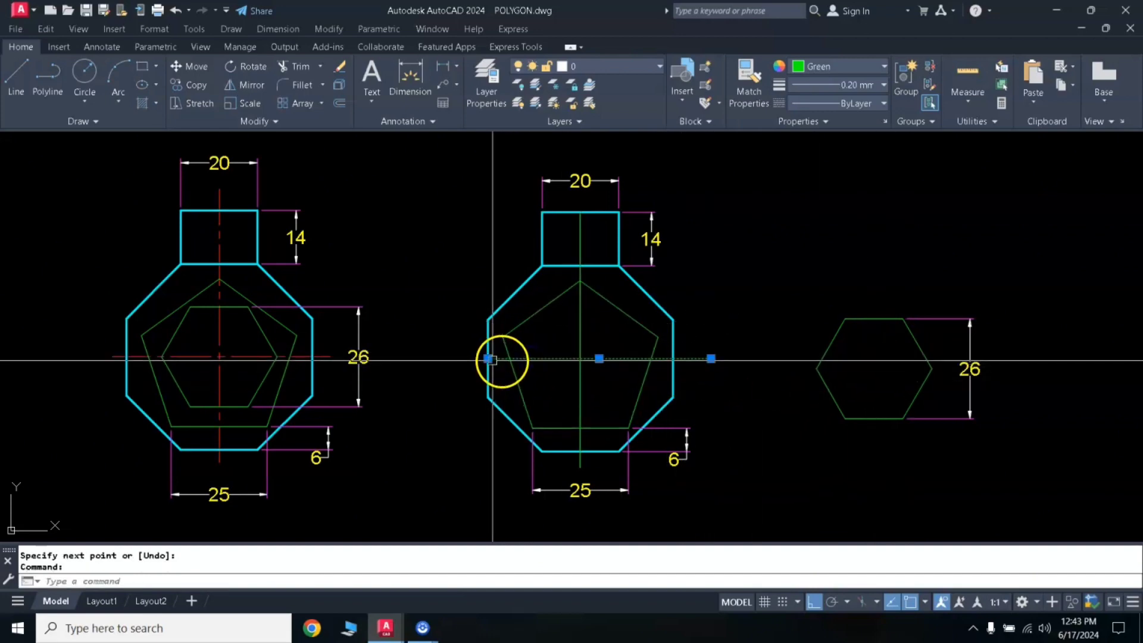
click(488, 358)
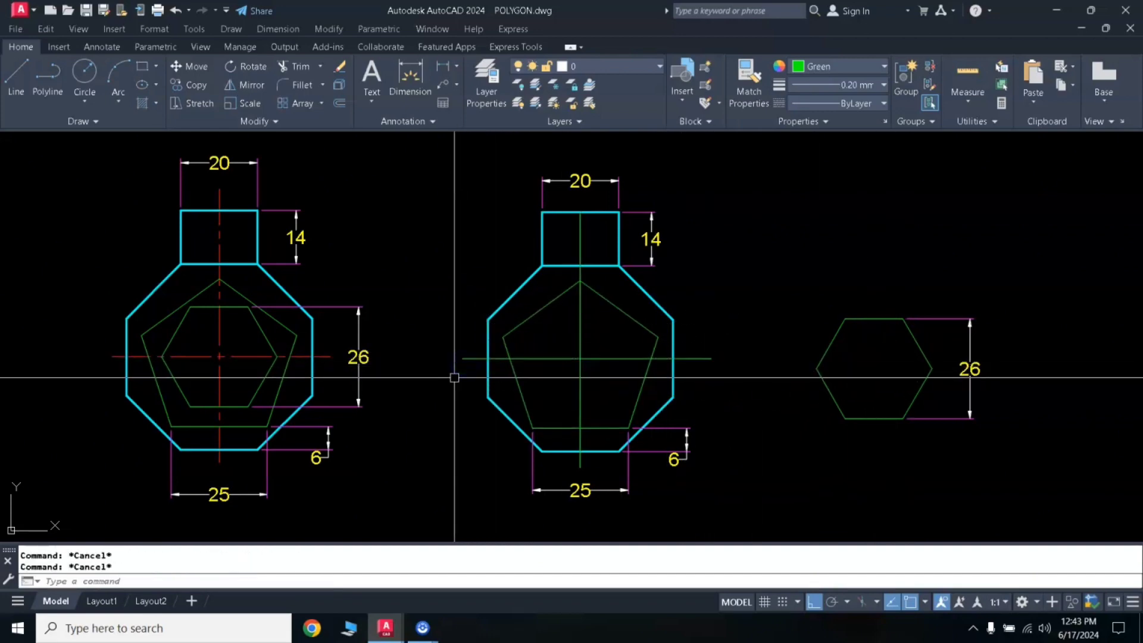
Step: Match the new figure's vertical and horizontal centre lines to the reference figure's red dash-dot centre line
text(ma)
key(Return)
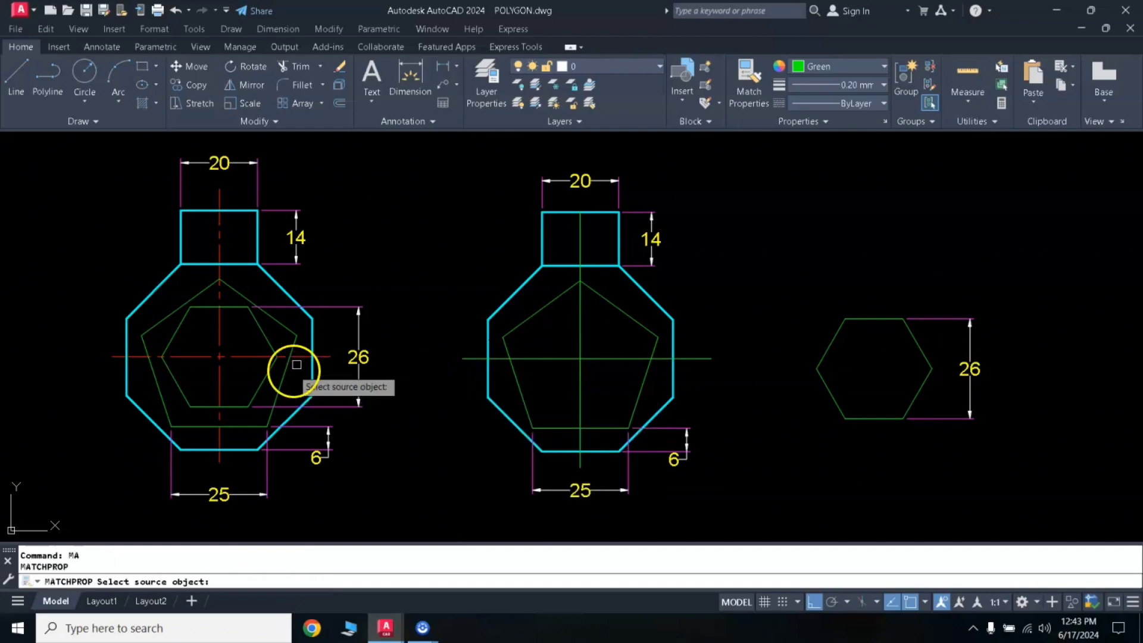
click(259, 358)
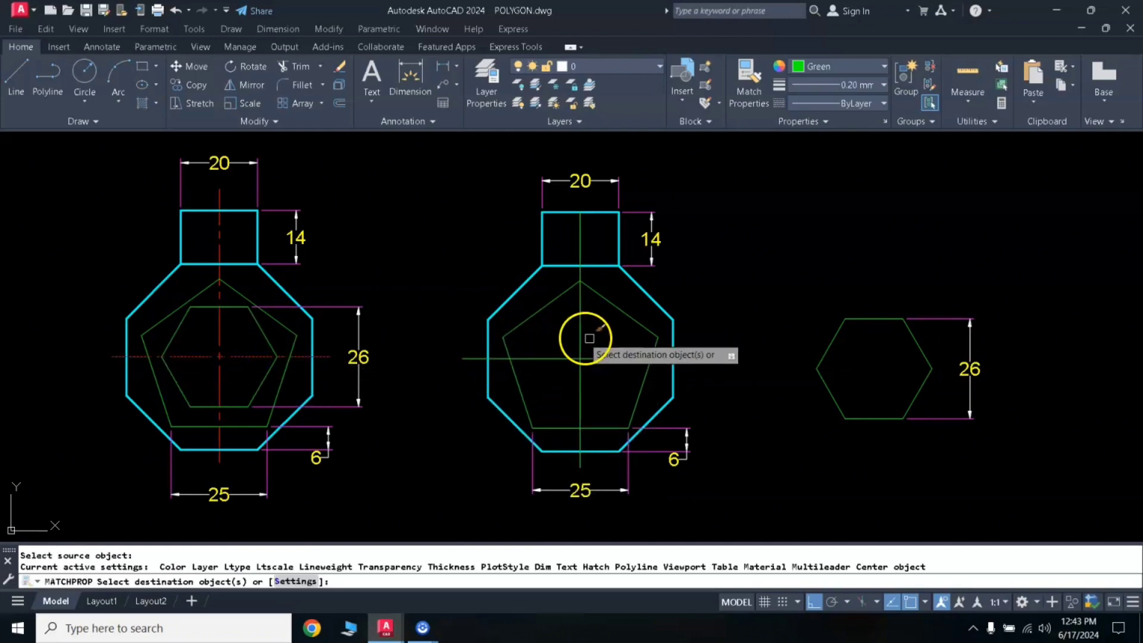
click(561, 372)
key(Return)
Step: Draw a horizontal helper line across the hexagon between its left and right vertices
text(l)
key(Return)
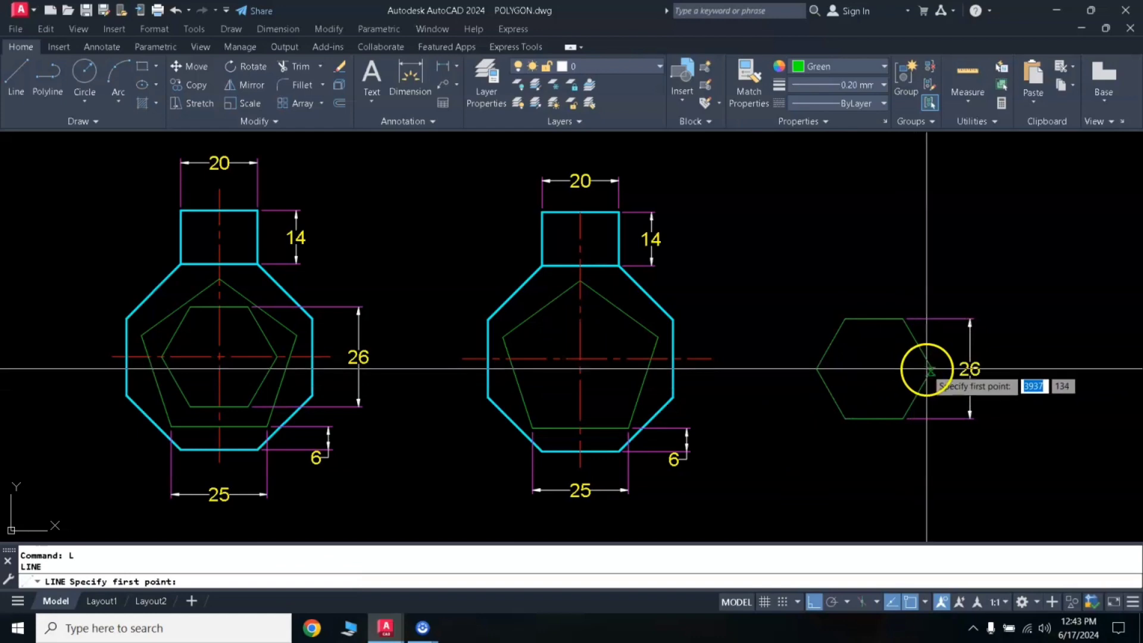
click(815, 369)
key(Return)
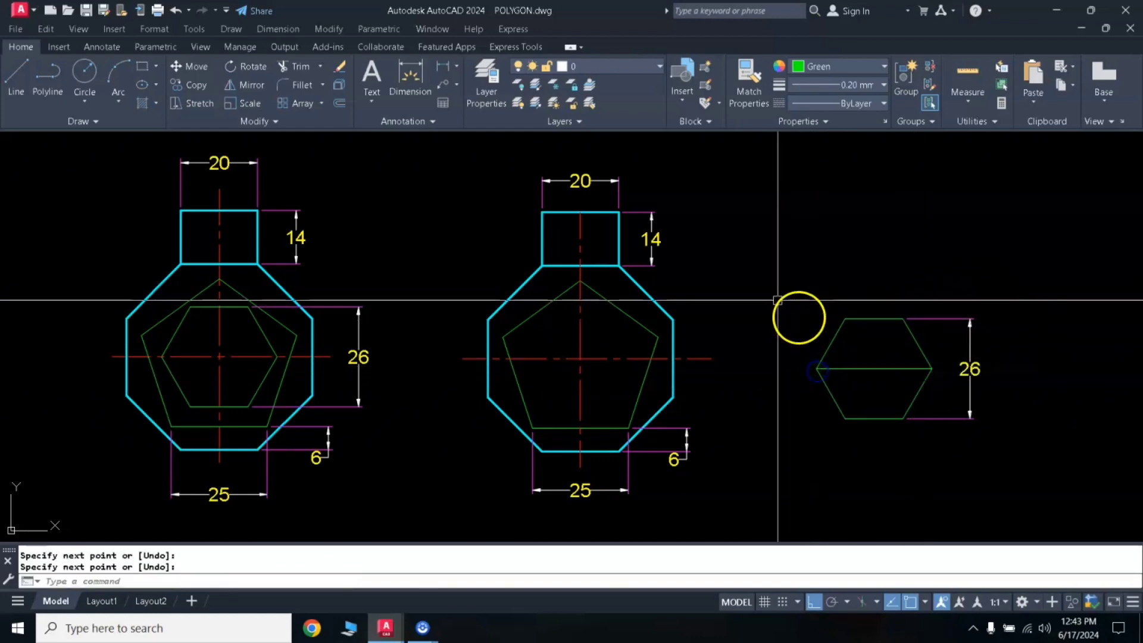
Step: Move the hexagon with its helper line and dimension from the helper line's midpoint to the intersection of the octagon's centre lines
click(768, 288)
click(1007, 451)
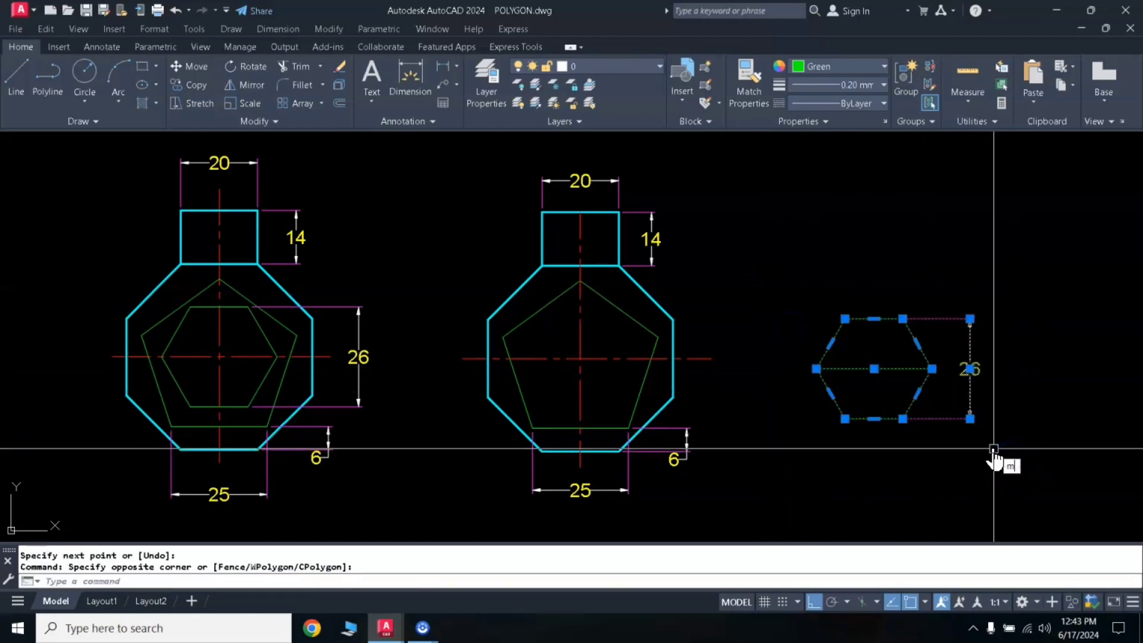
text(m)
key(Return)
click(874, 369)
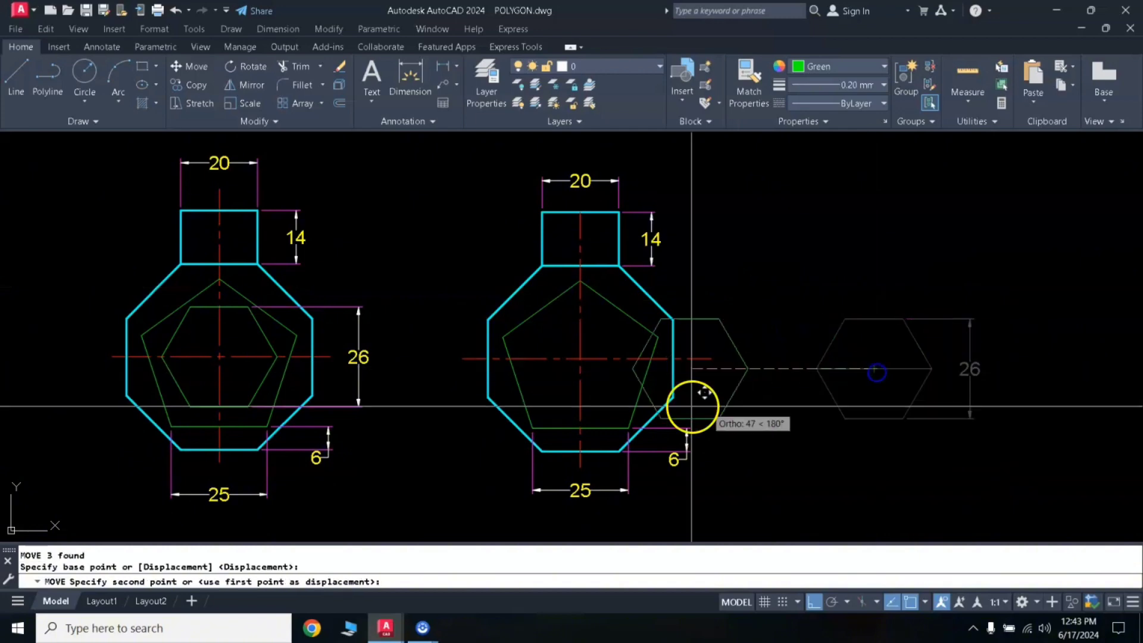
click(580, 359)
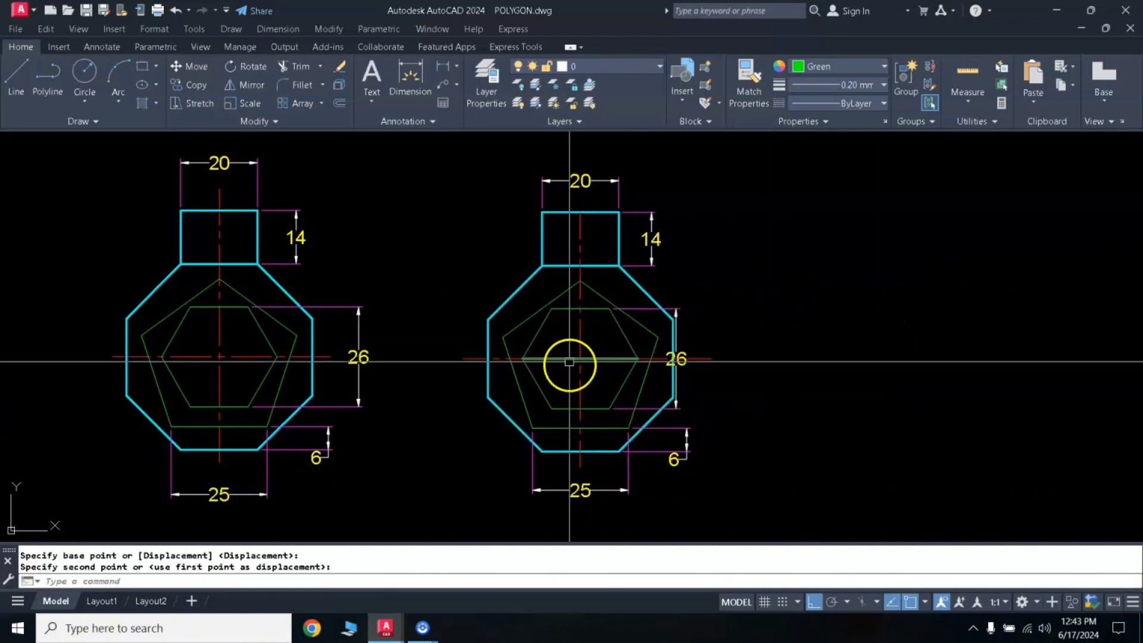
Step: Erase the helper line across the hexagon and shift the hexagon's height dimension outward, clear of the octagon
text(E)
key(Return)
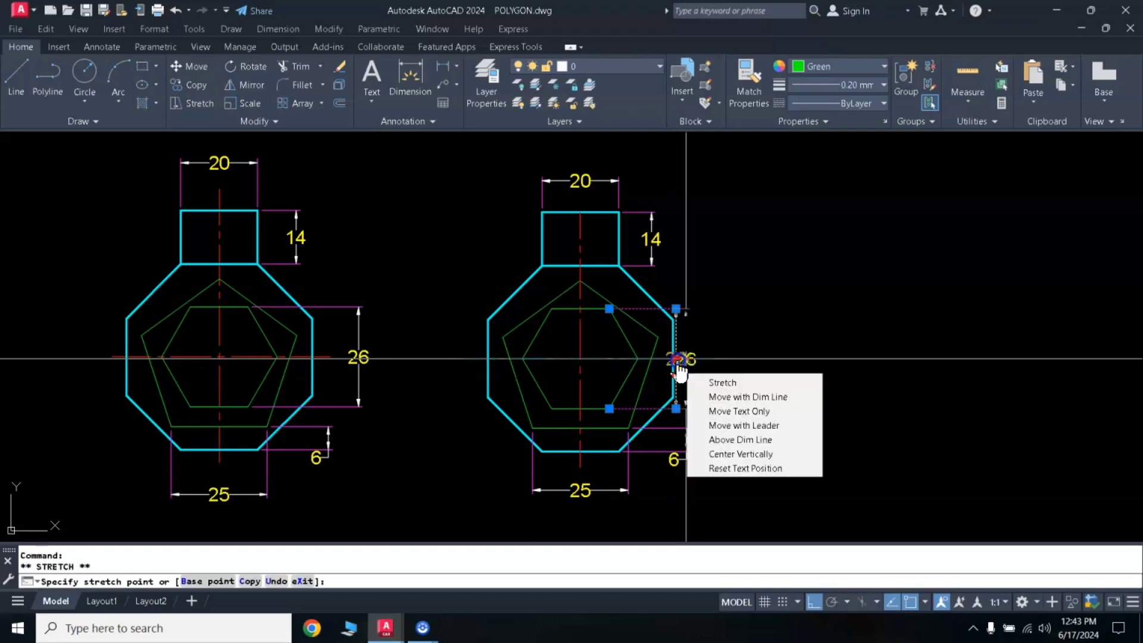
click(676, 359)
click(712, 363)
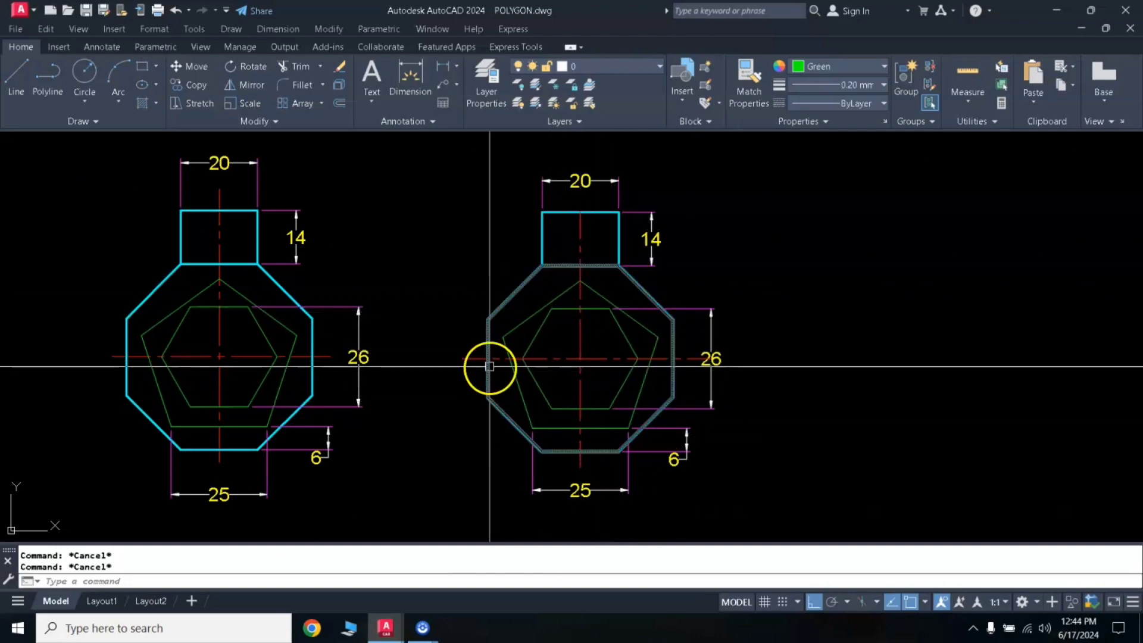
middle_drag(423, 327, 471, 334)
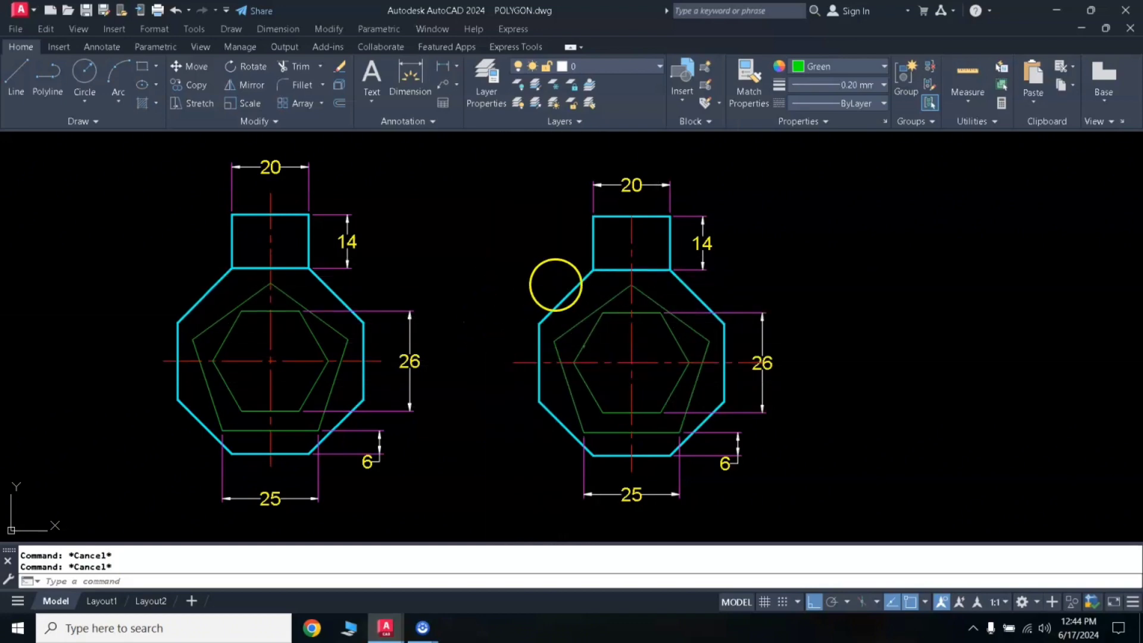
middle_drag(503, 325, 529, 322)
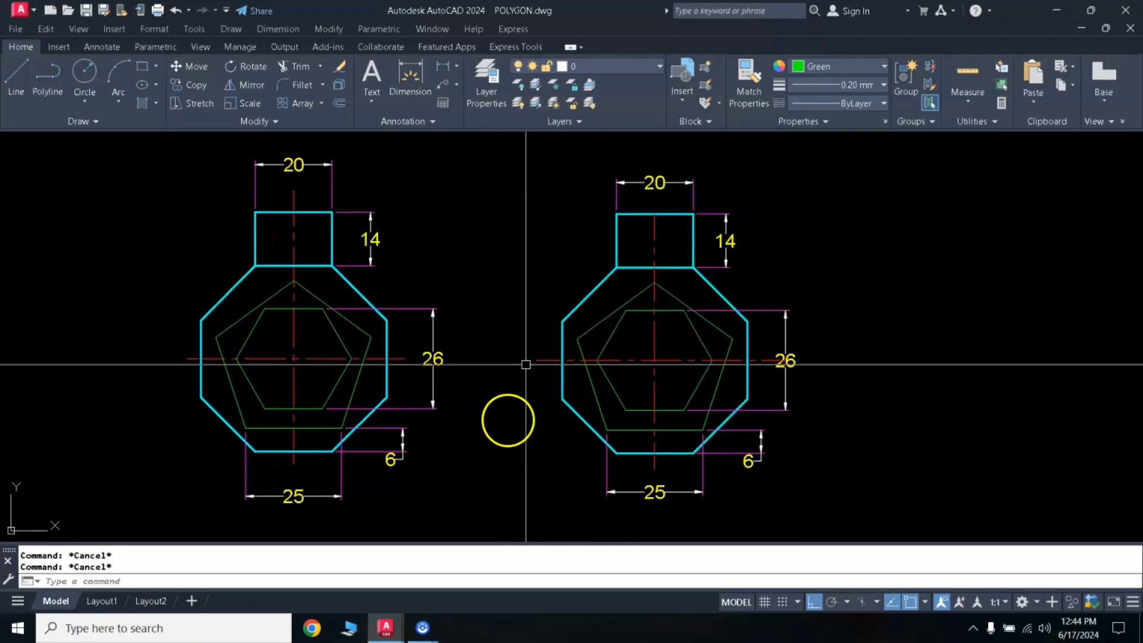